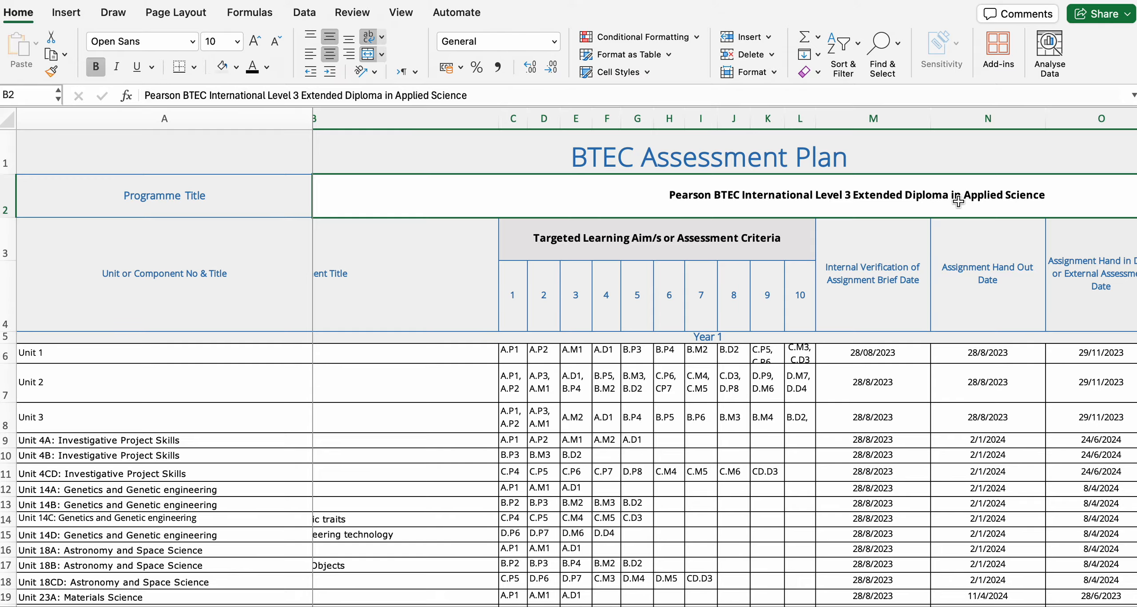
Examine the BTEC Assessment Plan sheet's assignment titles, criteria, dates and assessor columns, plus the signature file paths beneath the plan
scroll(725, 372, left, 5)
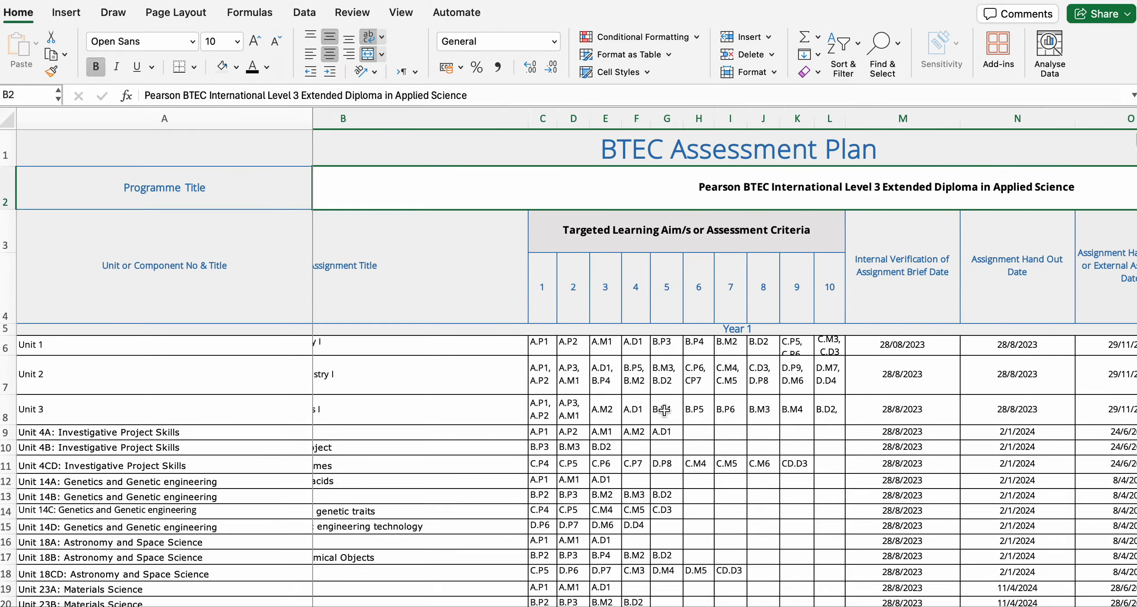
click(491, 367)
scroll(489, 504, down, 5)
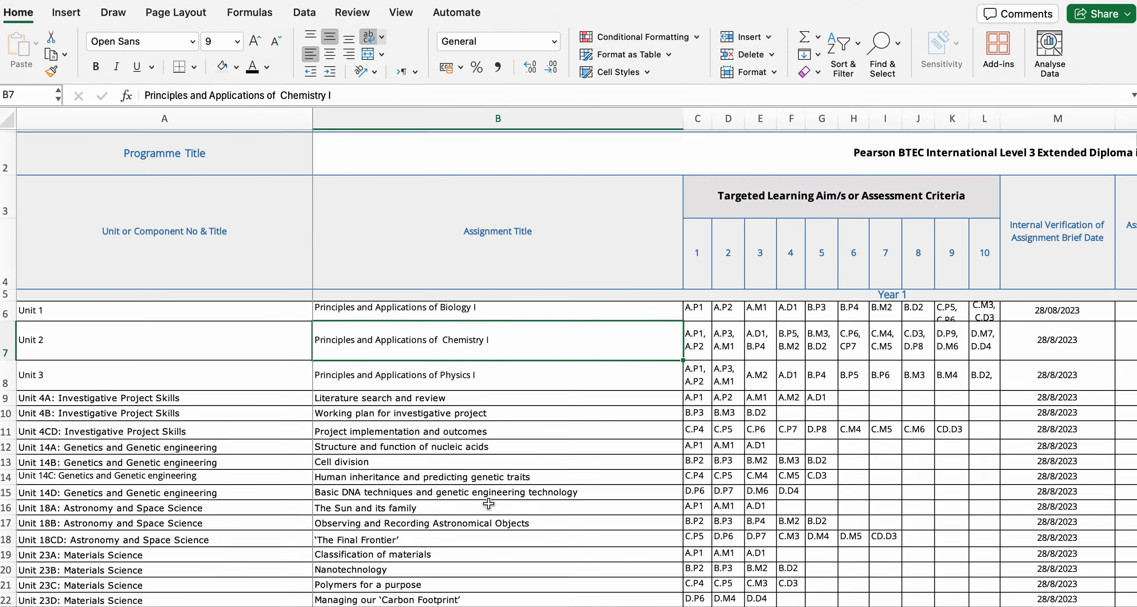
scroll(397, 424, right, 1)
scroll(396, 423, up, 2)
scroll(444, 400, right, 8)
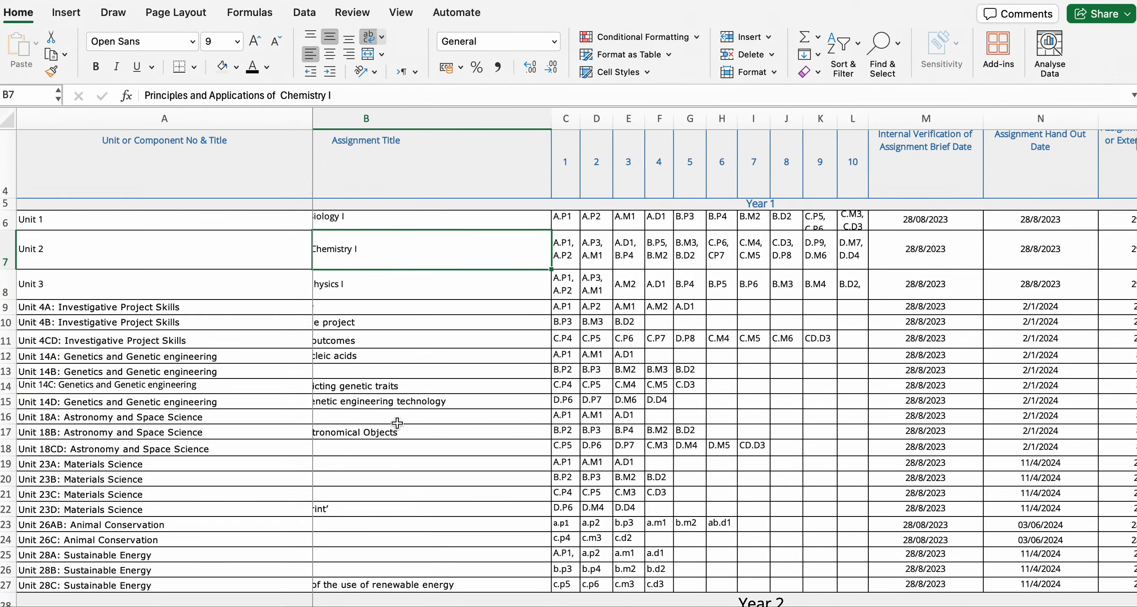
scroll(551, 393, right, 9)
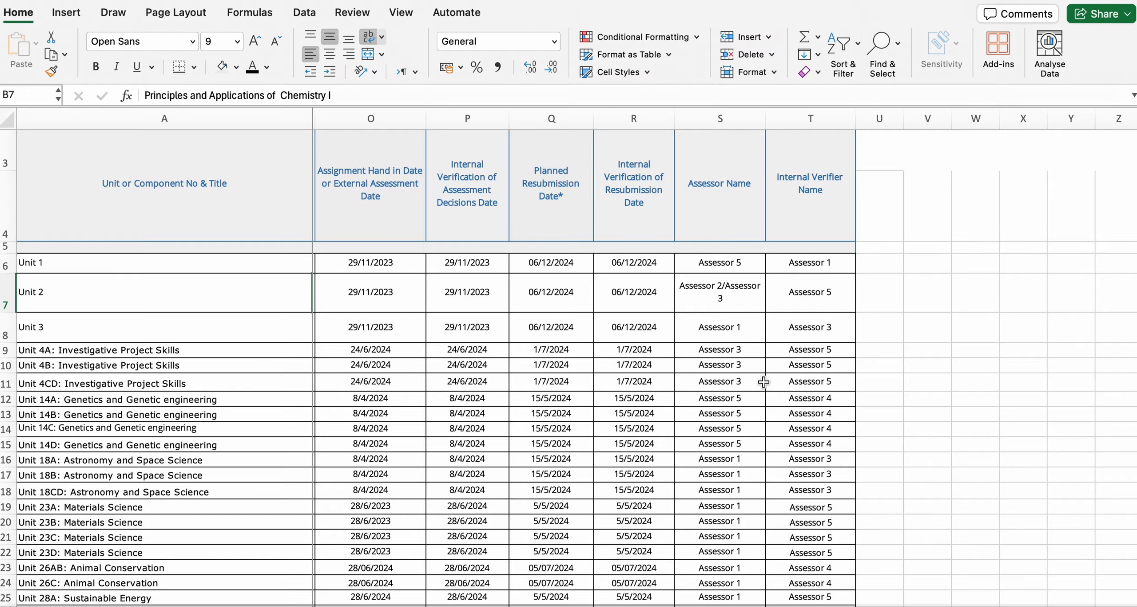
scroll(630, 403, left, 12)
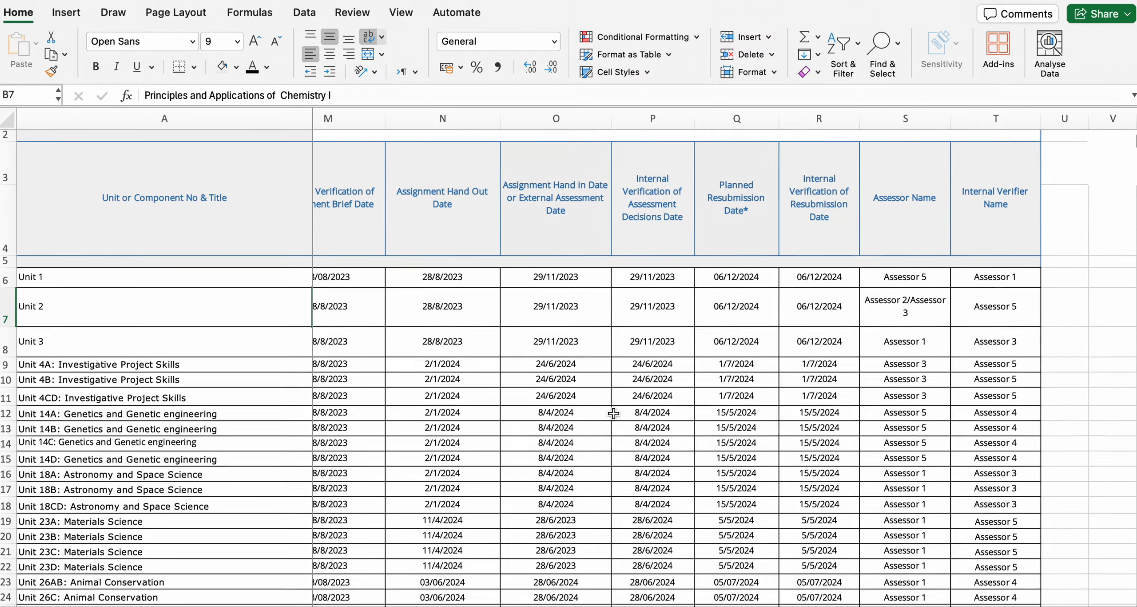
scroll(613, 414, left, 3)
scroll(613, 414, down, 5)
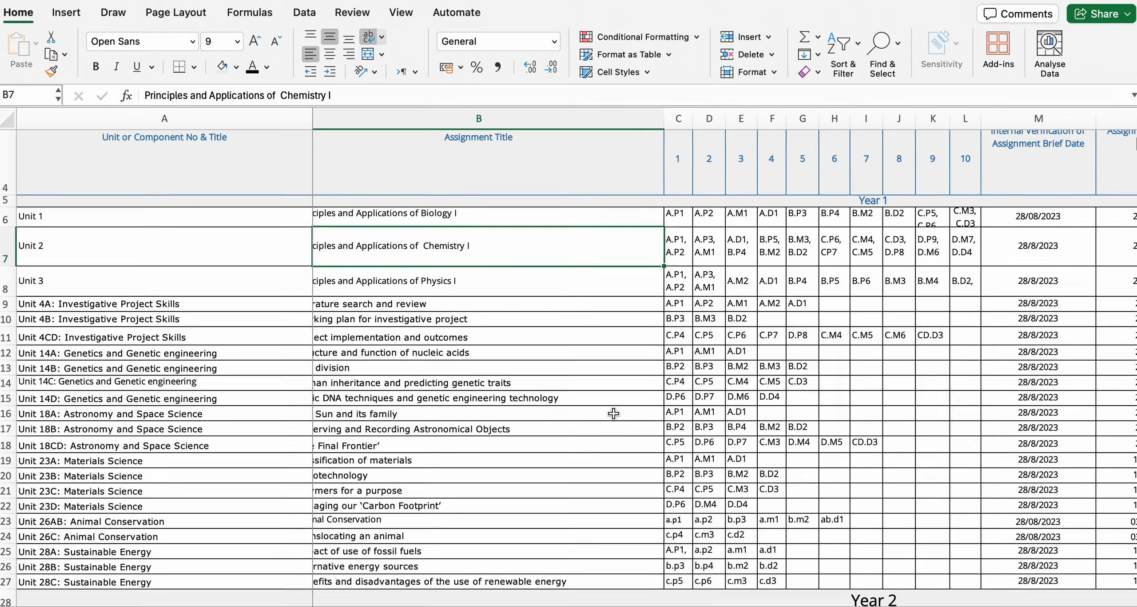
scroll(613, 414, down, 15)
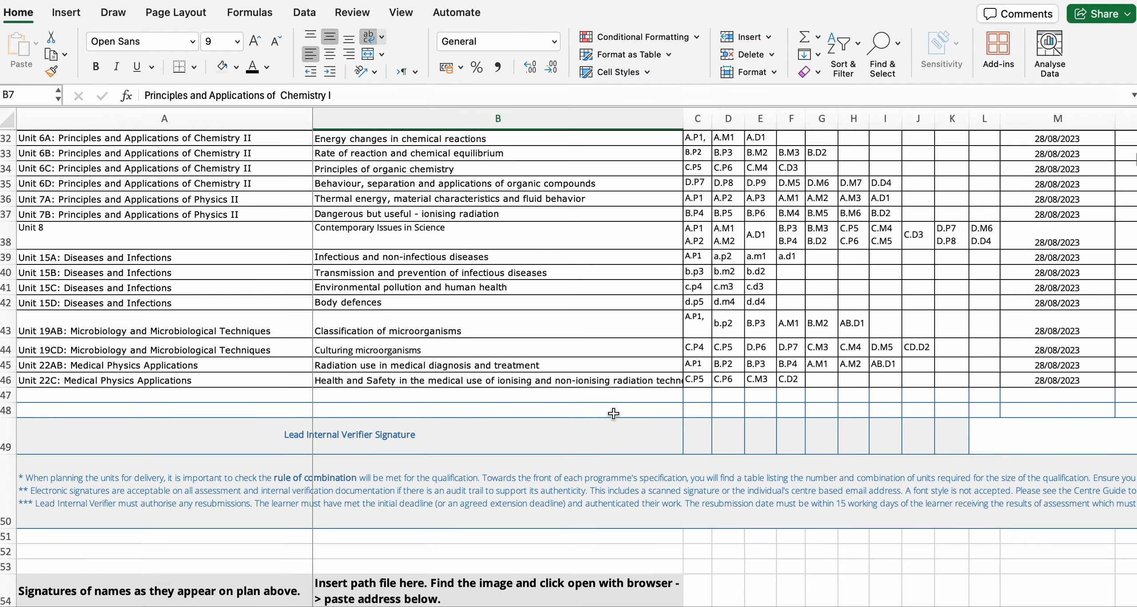
scroll(613, 414, down, 5)
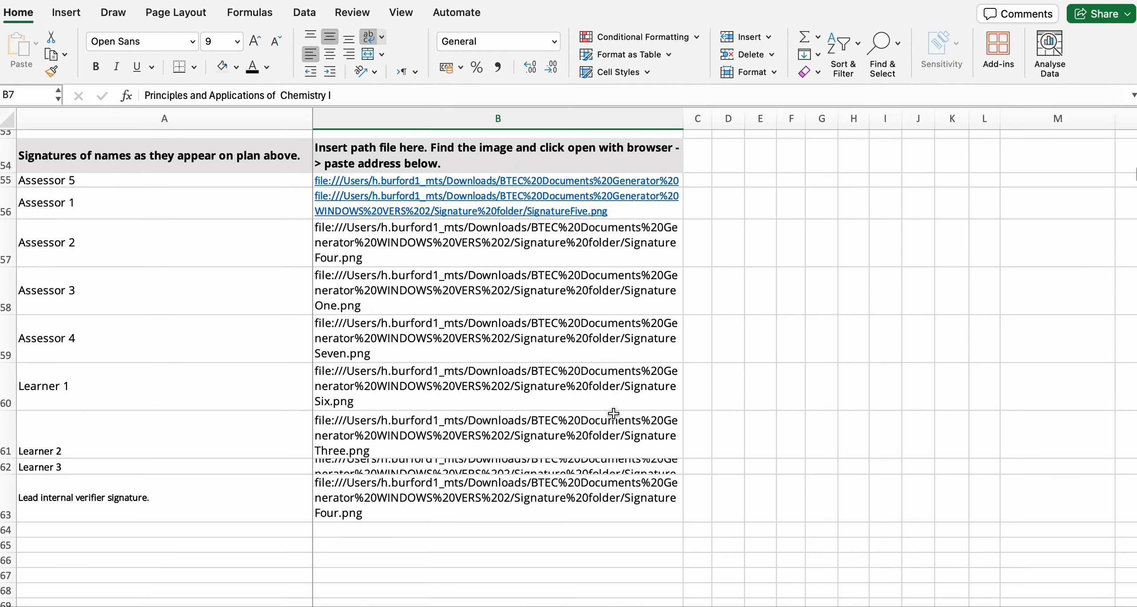
scroll(451, 533, up, 2)
scroll(452, 546, up, 20)
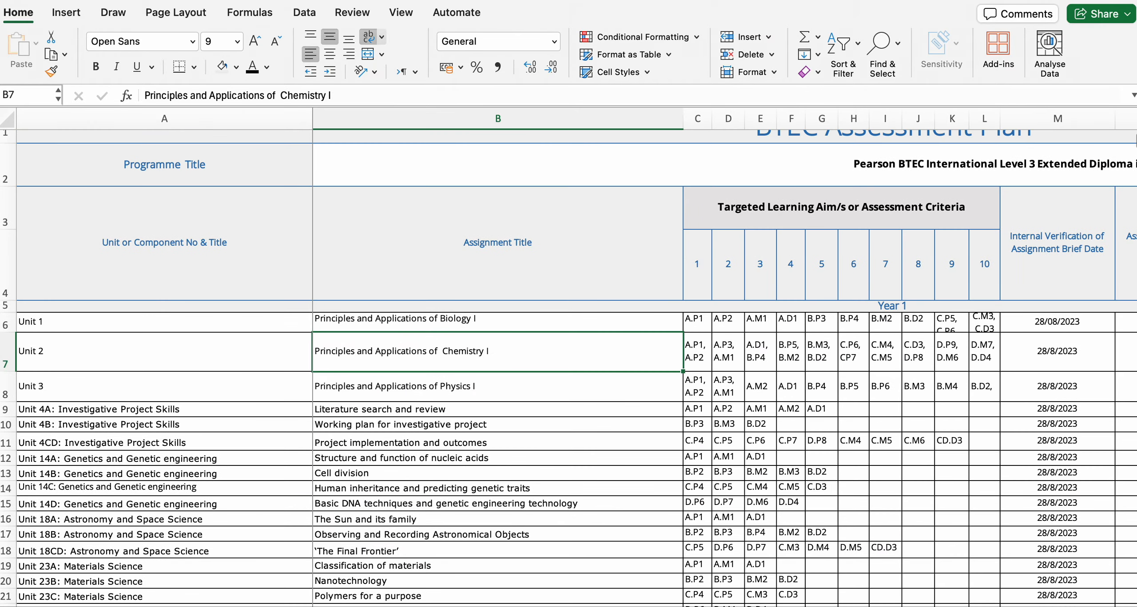
Copy the unit name "Unit 23B: Materials Science" from cell A20 of the assessment plan
scroll(381, 511, up, 1)
scroll(353, 501, down, 3)
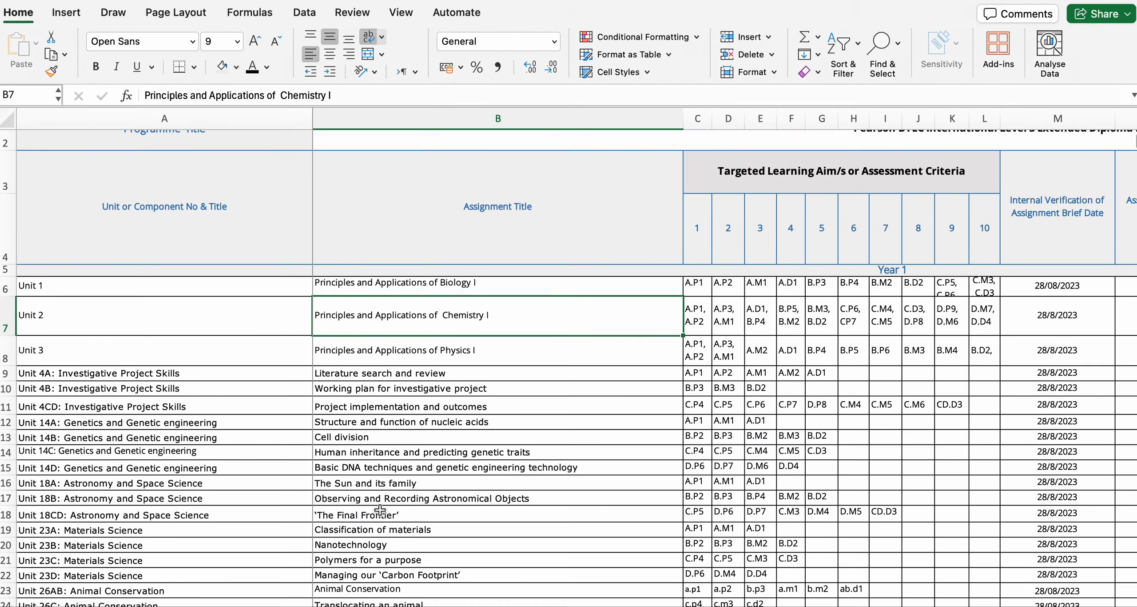
scroll(340, 451, down, 3)
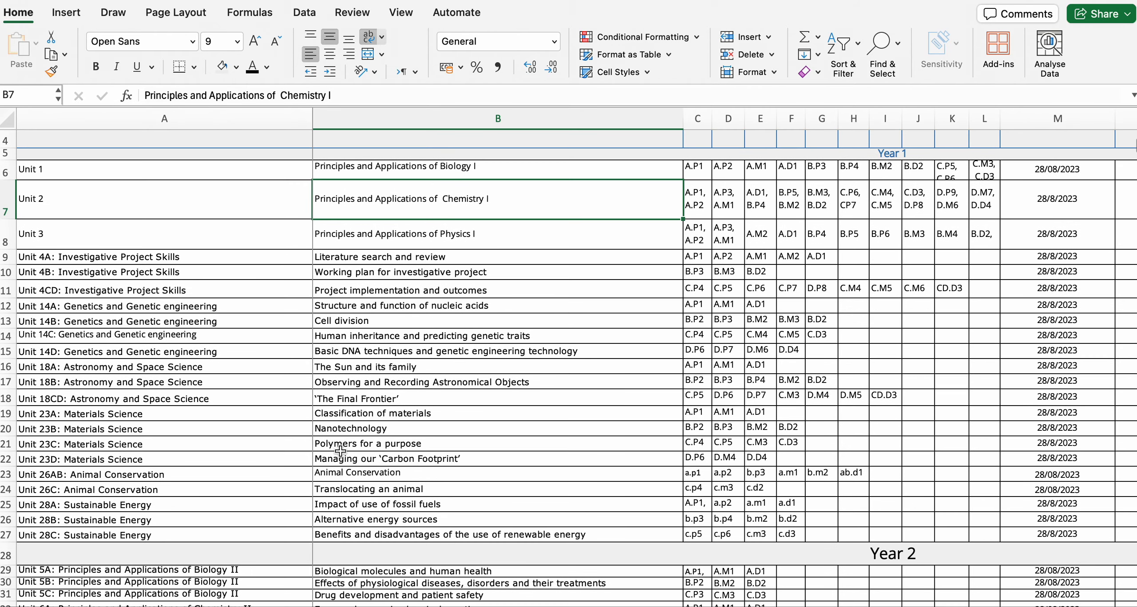
click(203, 428)
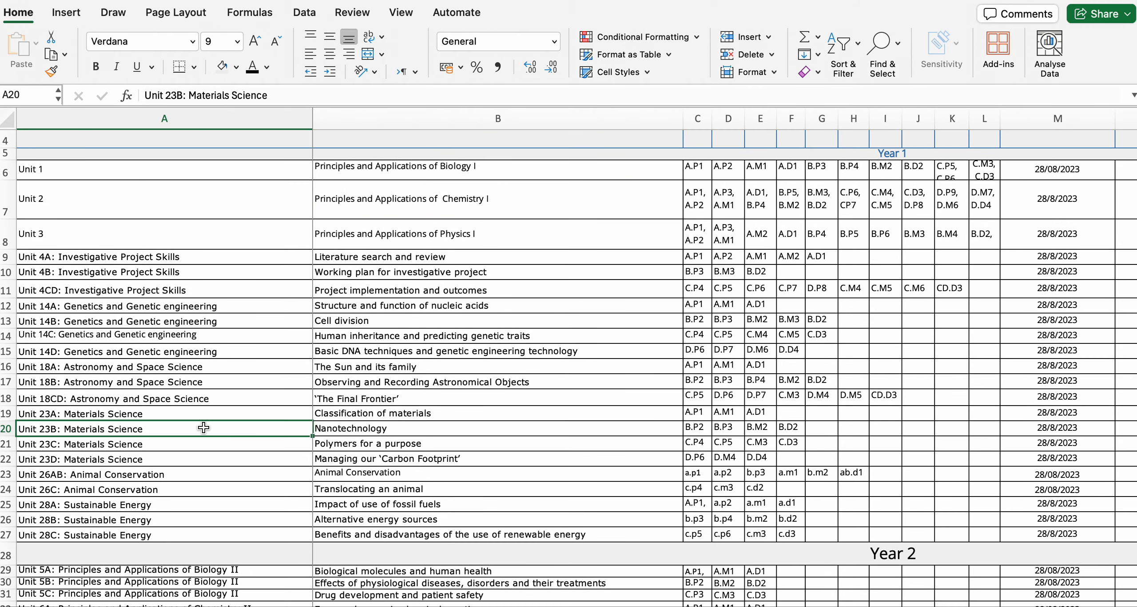
key(super+c)
Paste the copied unit name into cell AG2, beside "Name of relevant unit", on the mail merge data sheet
click(218, 606)
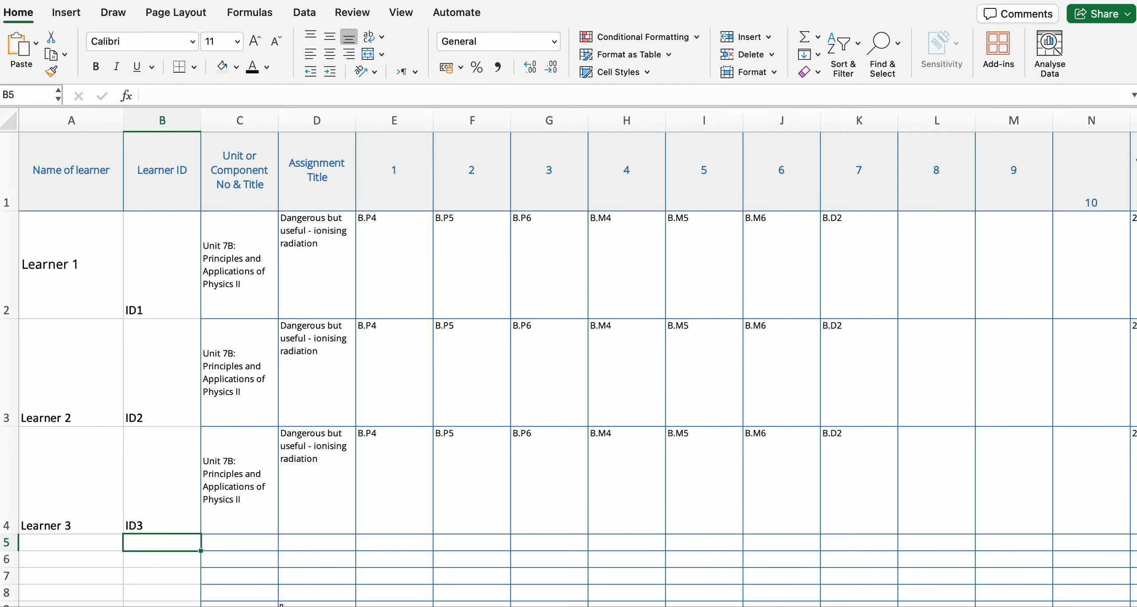
scroll(622, 350, right, 15)
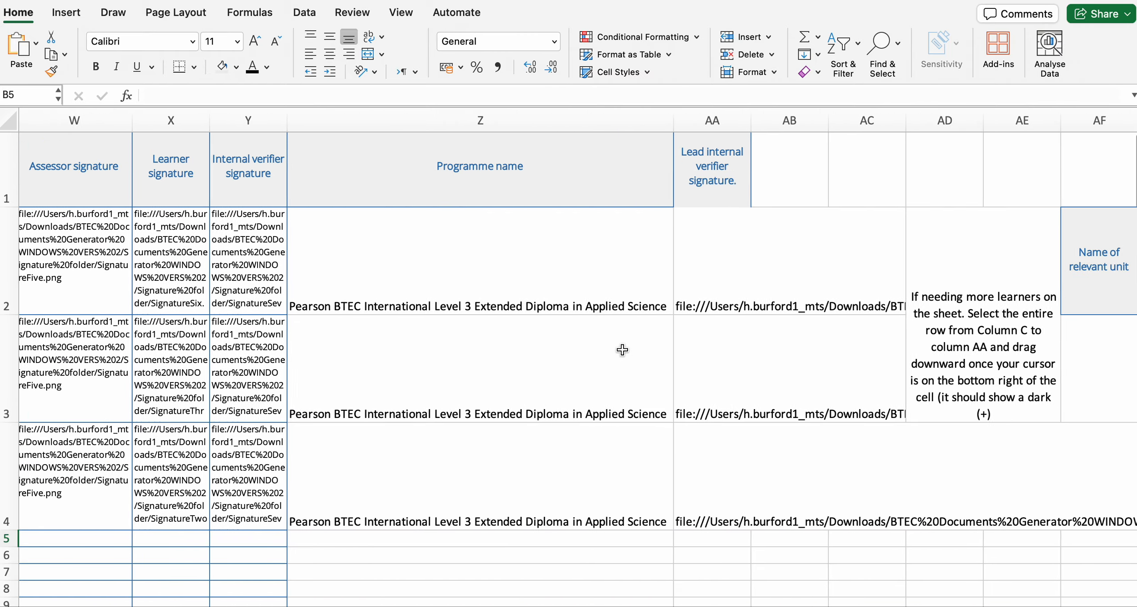
scroll(622, 351, right, 8)
scroll(622, 350, left, 15)
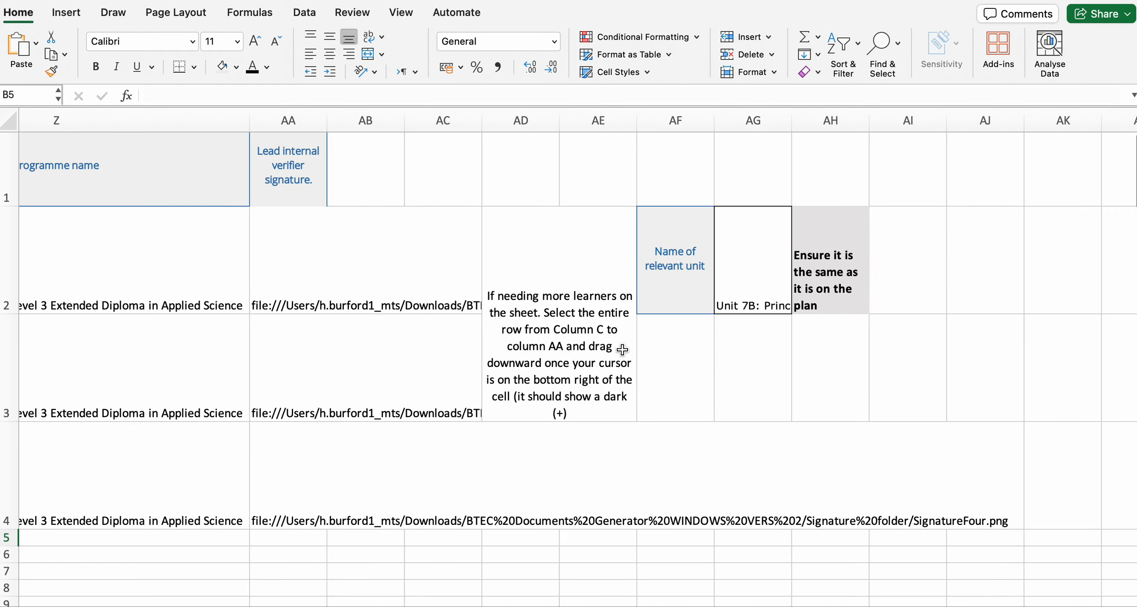
scroll(622, 350, right, 7)
click(617, 294)
key(super+v)
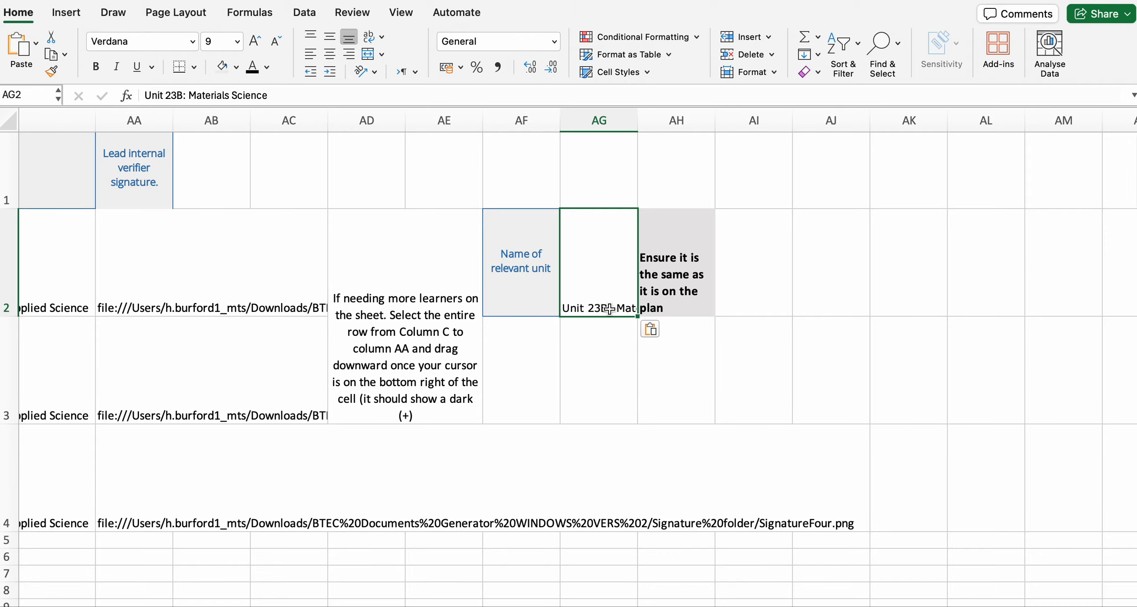
click(595, 357)
Check the learner rows for the chosen unit's data and save the BTEC Mail merge MASTER workbook
scroll(444, 333, left, 10)
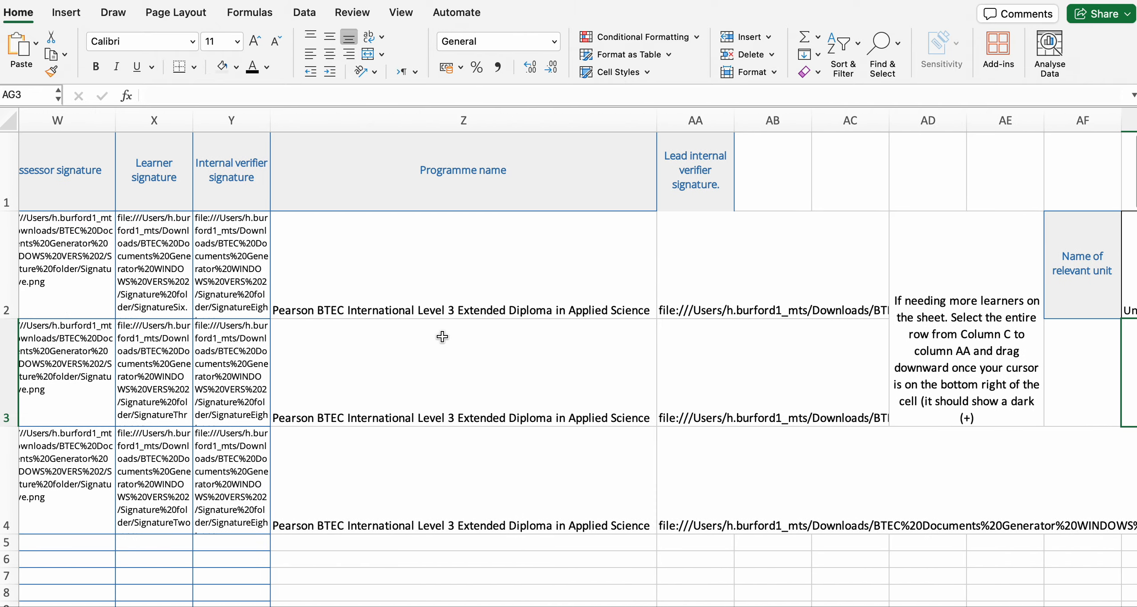
scroll(441, 337, left, 12)
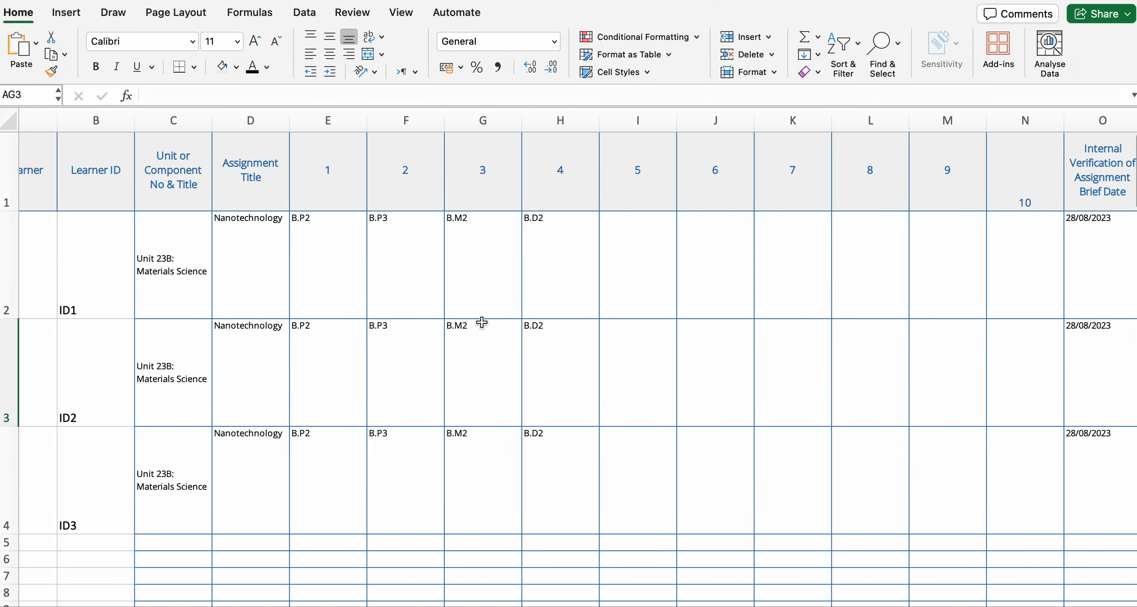
scroll(476, 323, right, 1)
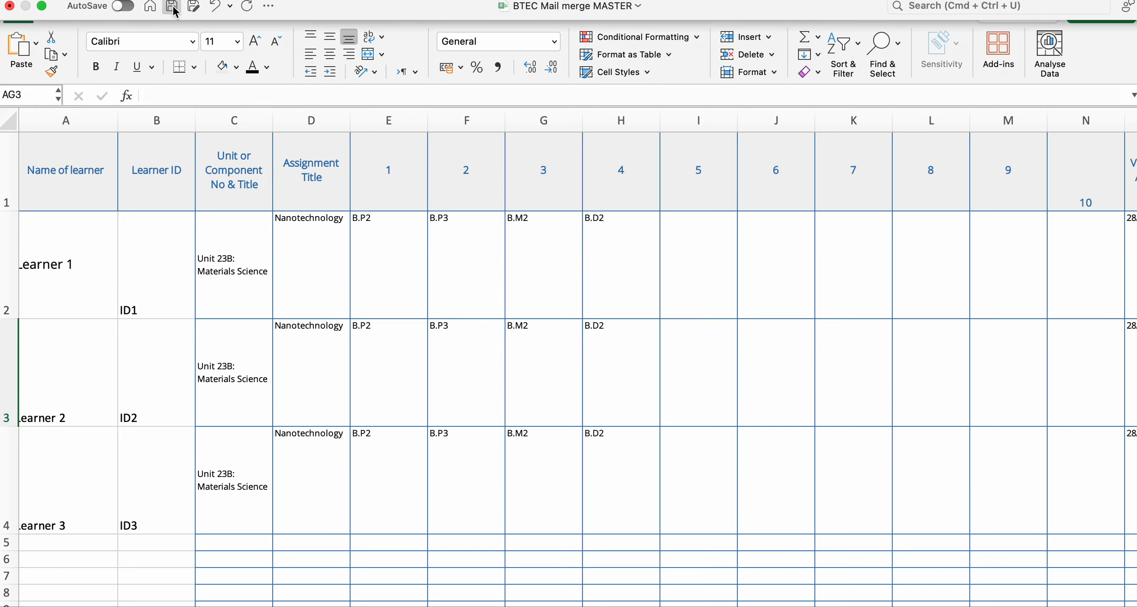
click(172, 6)
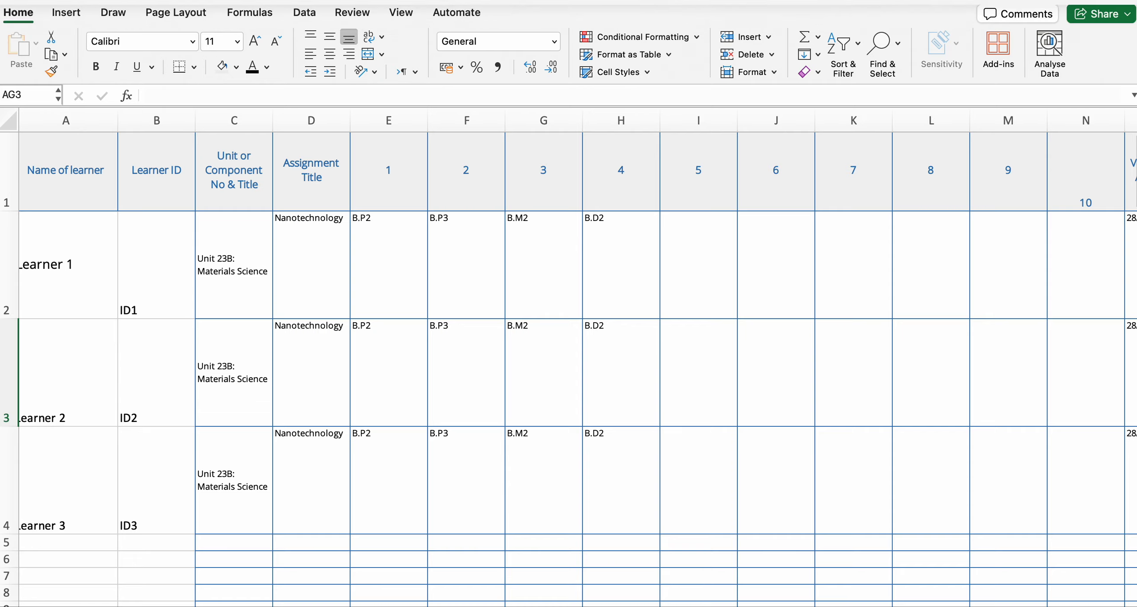
Switch to Finder and open Assessment record sheet MASTER.docx from the BTEC Documents Generator WINDOWS VERS 2 folder
mouse_move(303, 606)
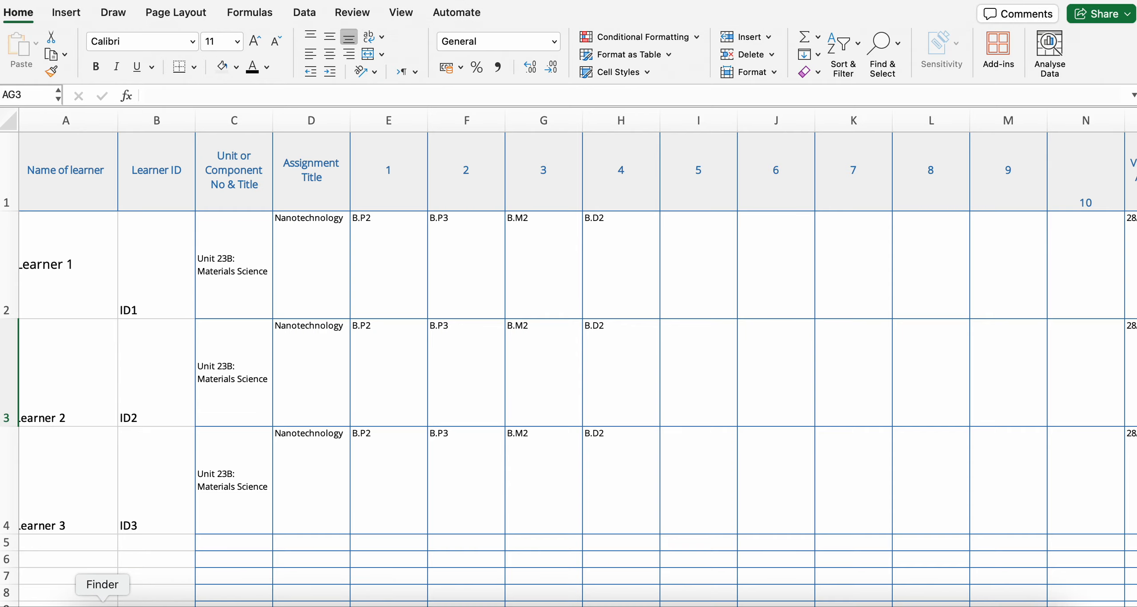
click(102, 597)
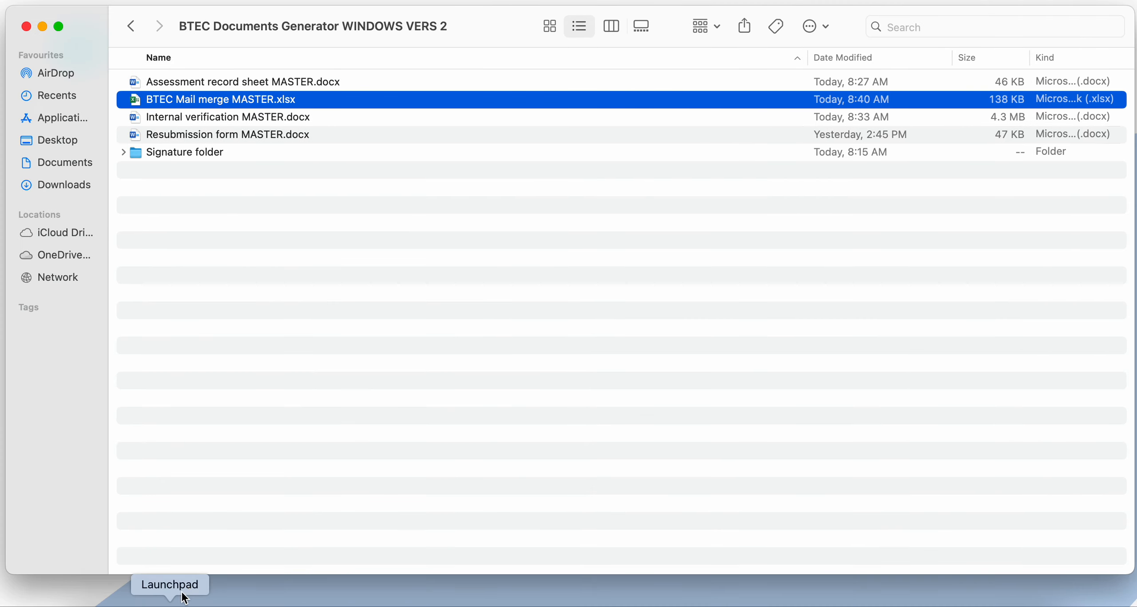
double_click(235, 83)
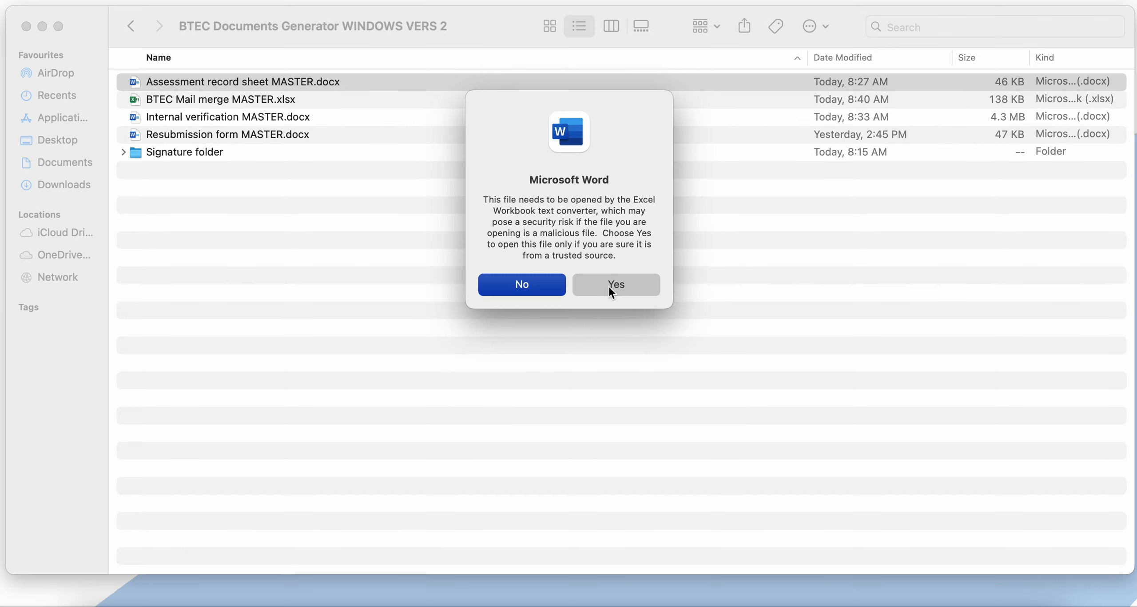
Allow the Excel converter, load the "Mail merge data input on AG2" sheet for the document, and widen the document window
click(609, 287)
click(576, 173)
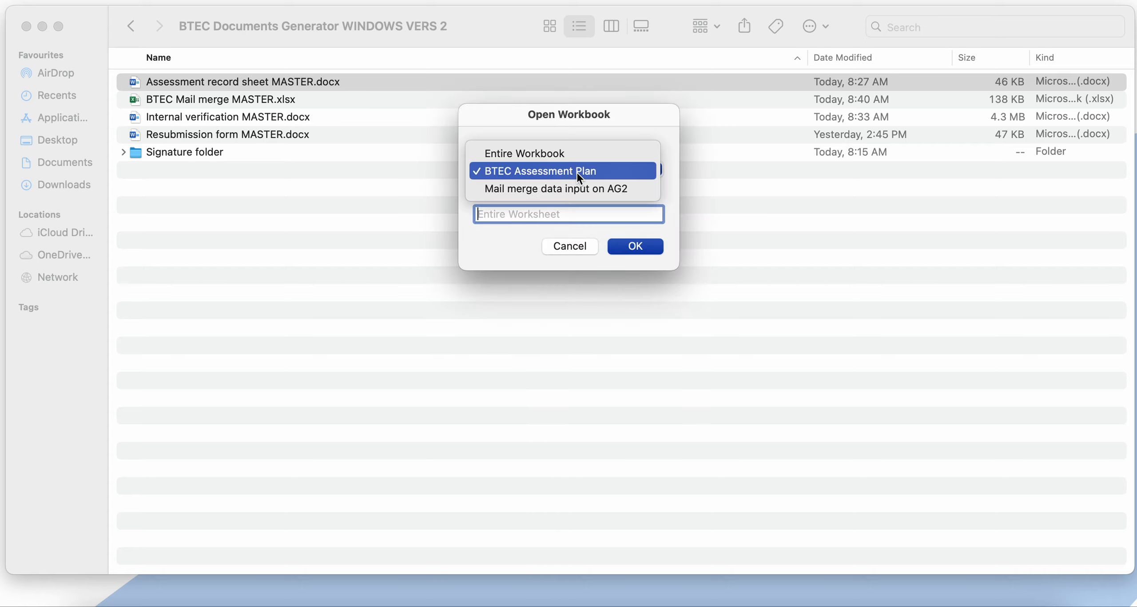
click(556, 189)
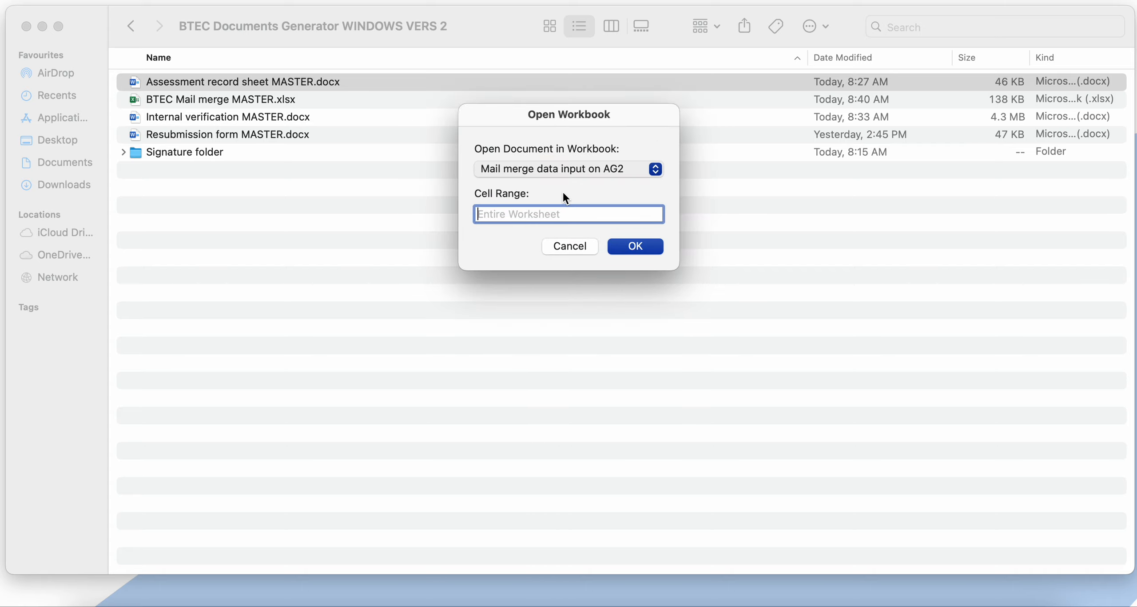
click(638, 248)
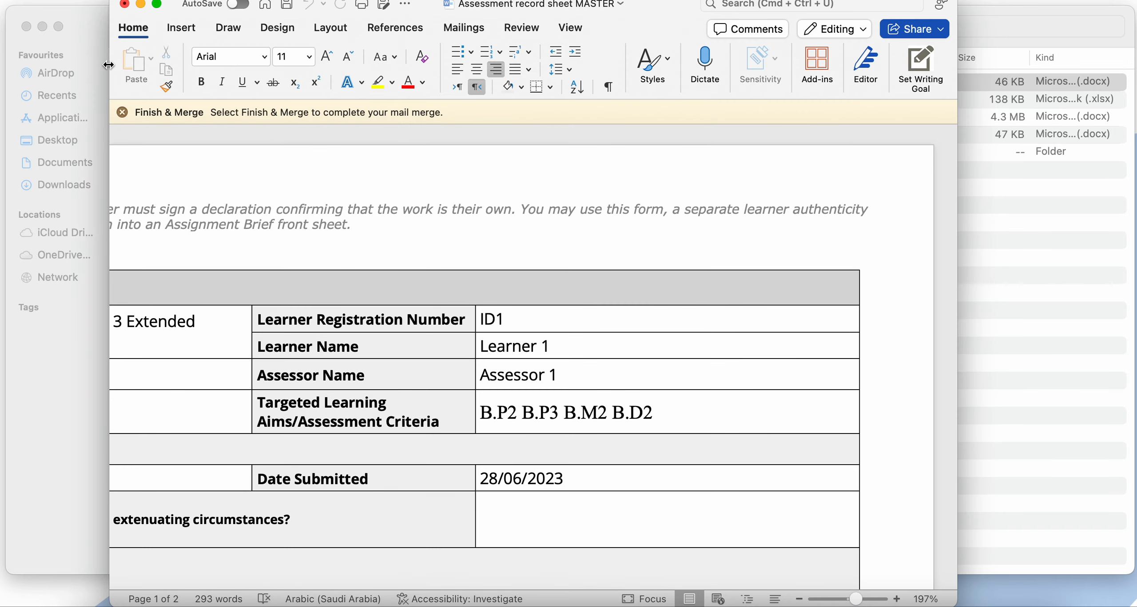
drag(108, 65, 9, 65)
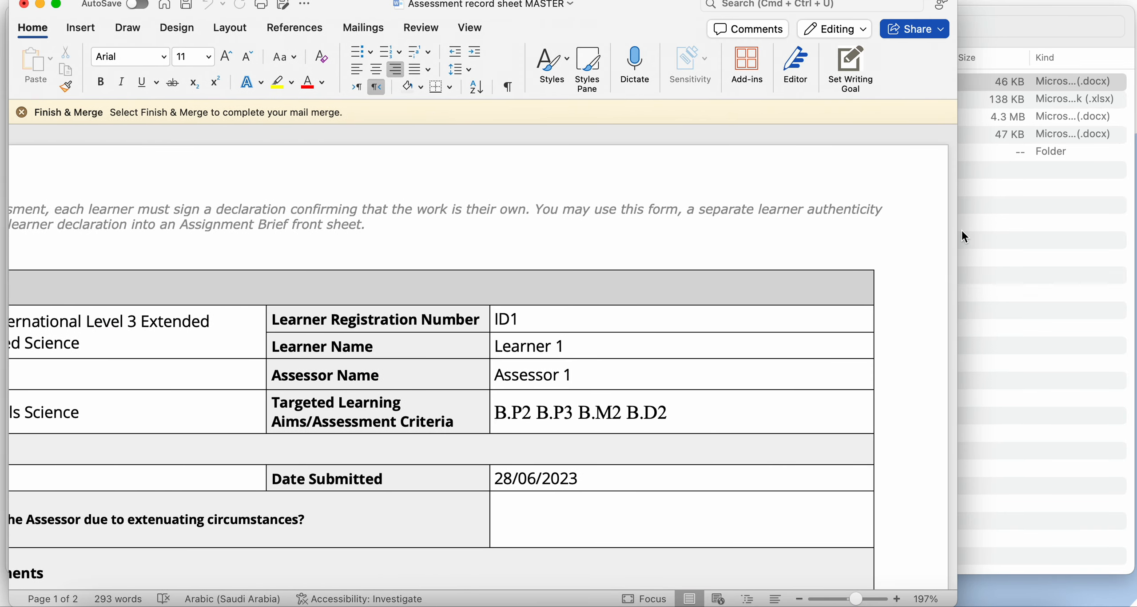
drag(959, 245, 1134, 246)
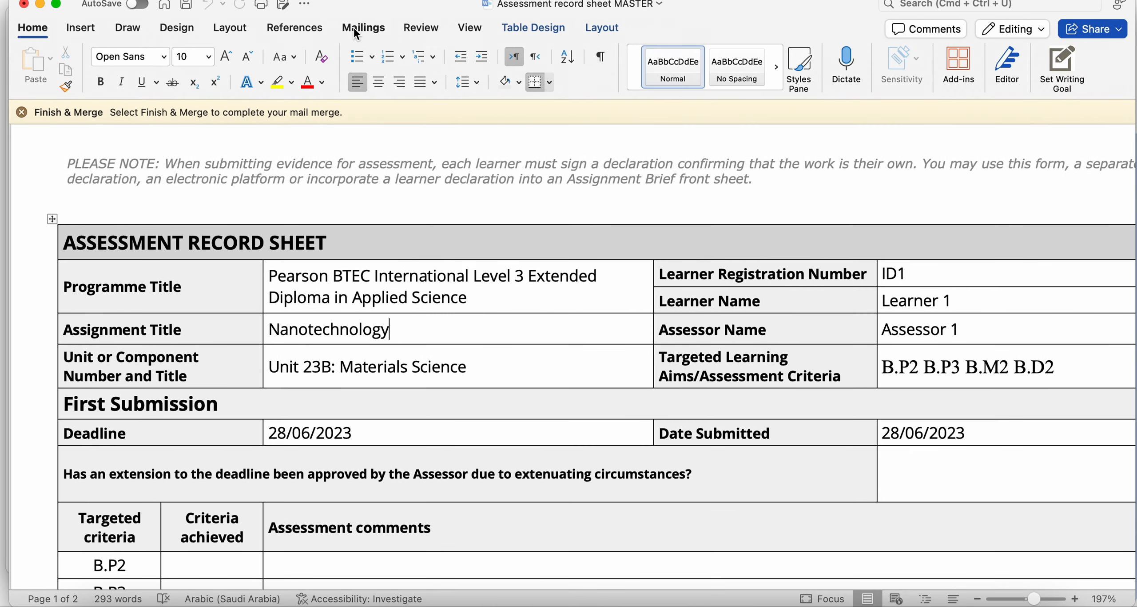
Select BTEC Mail merge MASTER.xlsx in the Downloads folder's BTEC Documents Generator WINDOWS VERS 2 as the existing mail merge recipient list
click(373, 27)
click(171, 61)
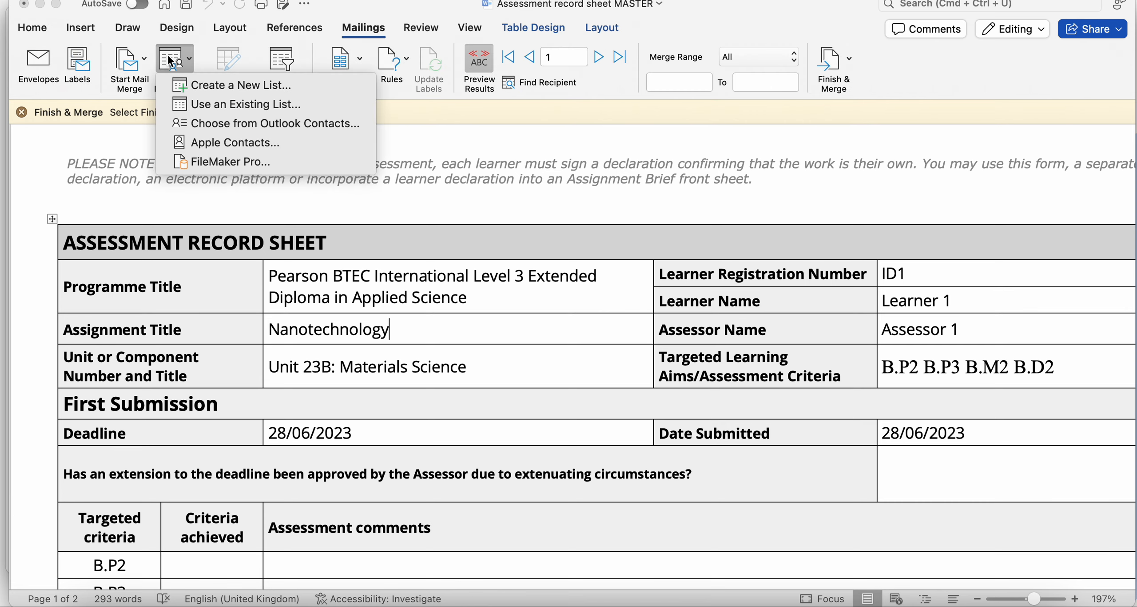
click(210, 103)
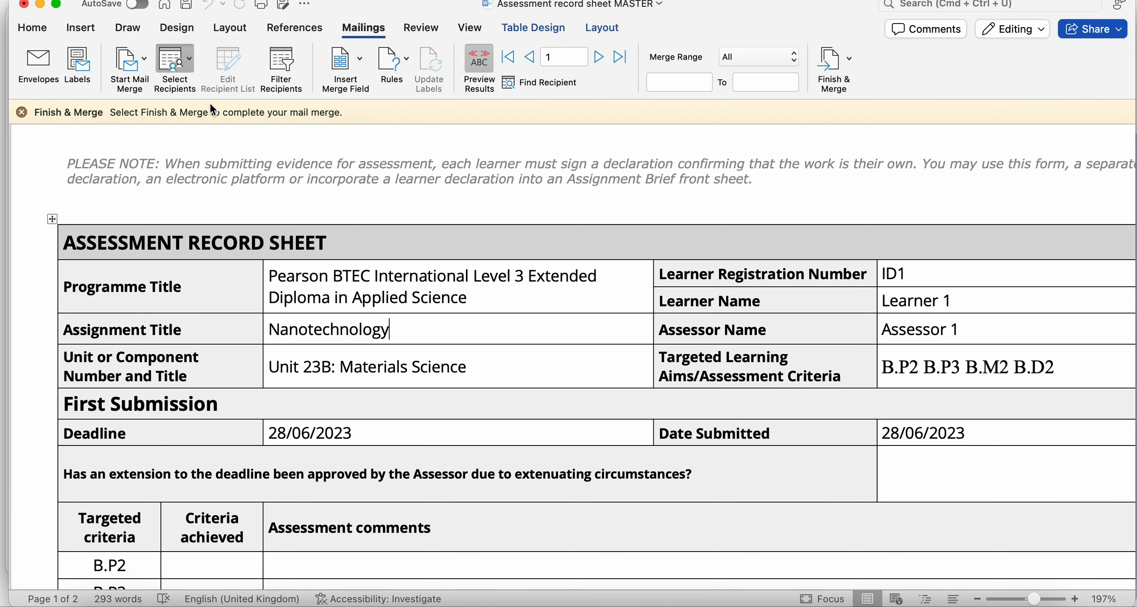
click(261, 192)
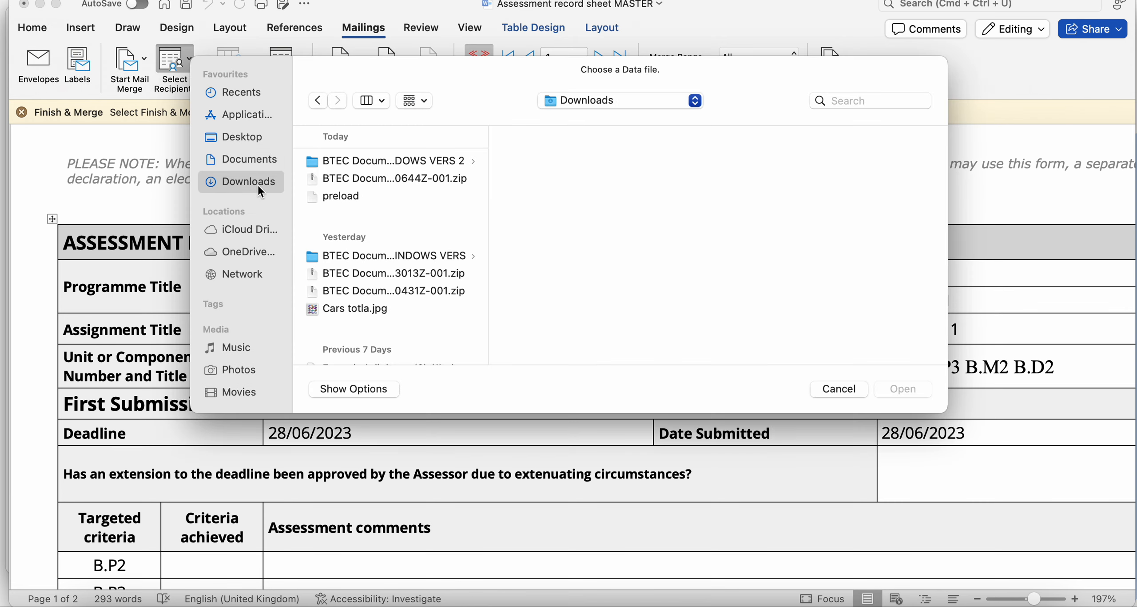
click(361, 162)
click(584, 180)
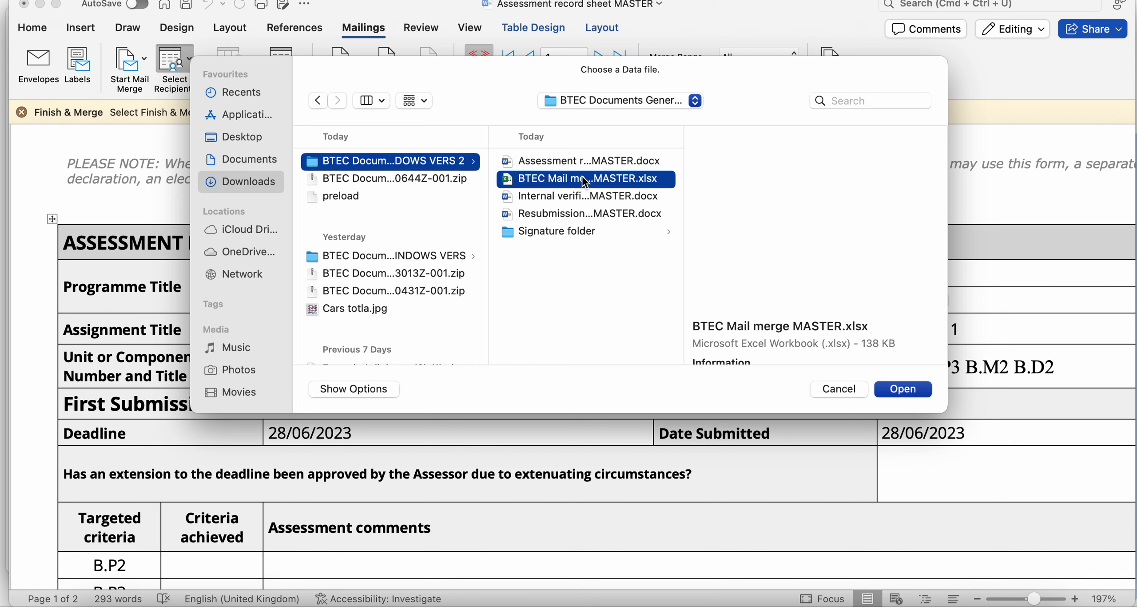
click(907, 393)
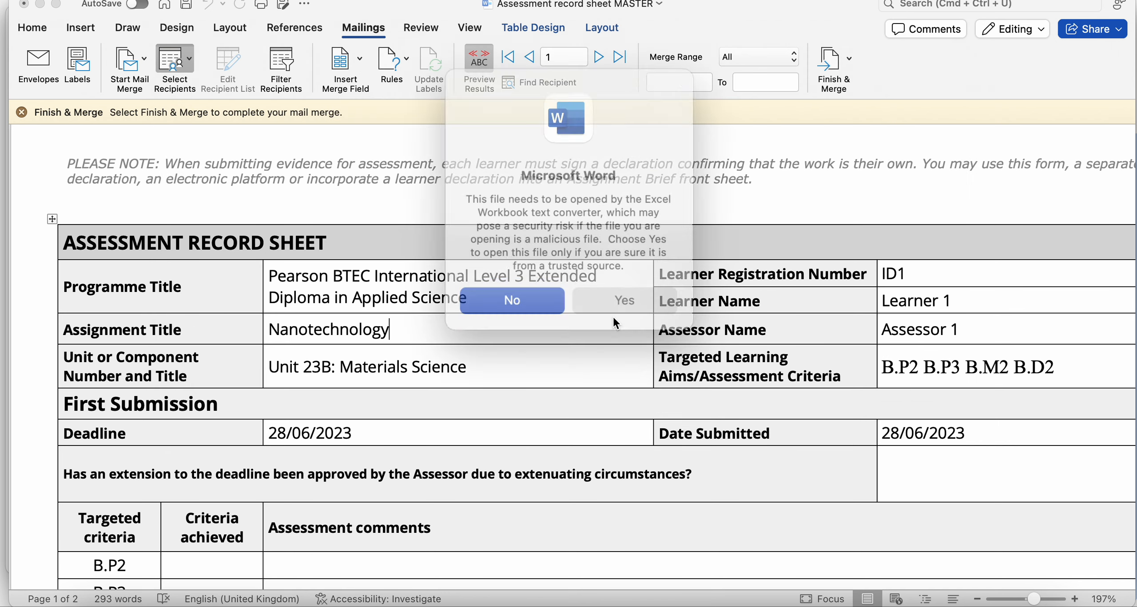
Allow the Excel workbook converter and load the entire "Mail merge data input on AG2" sheet as the merge data source
click(617, 285)
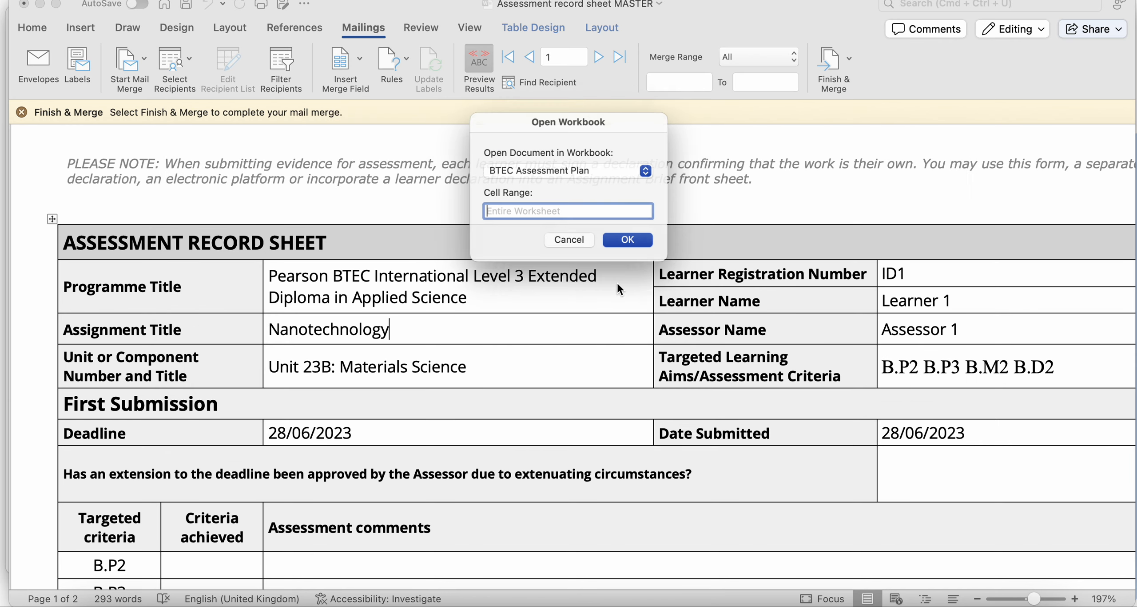
click(571, 169)
click(577, 185)
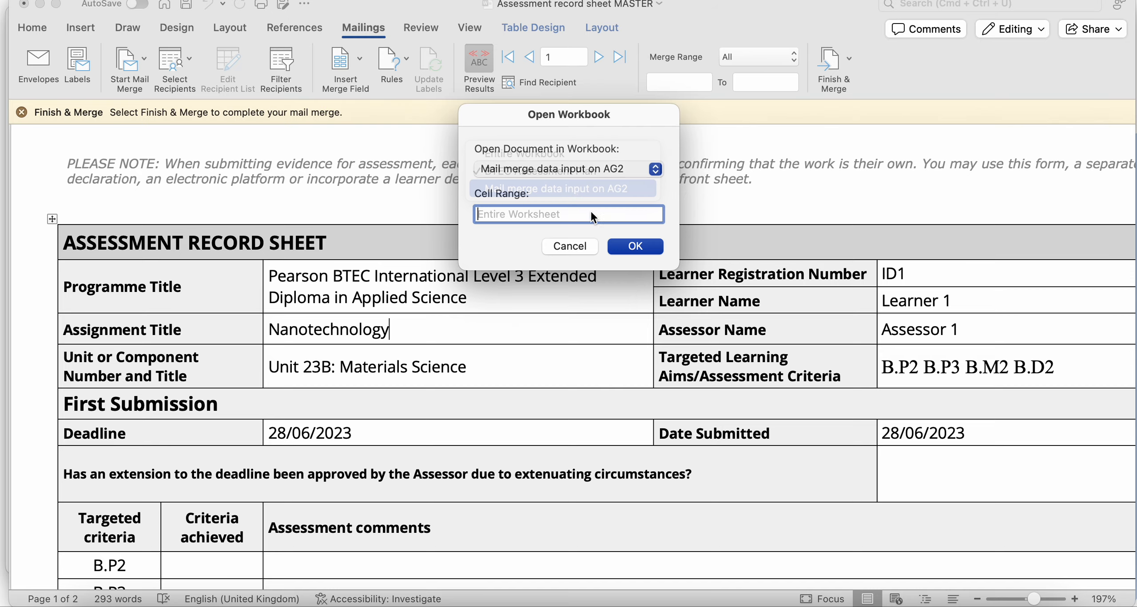
click(630, 246)
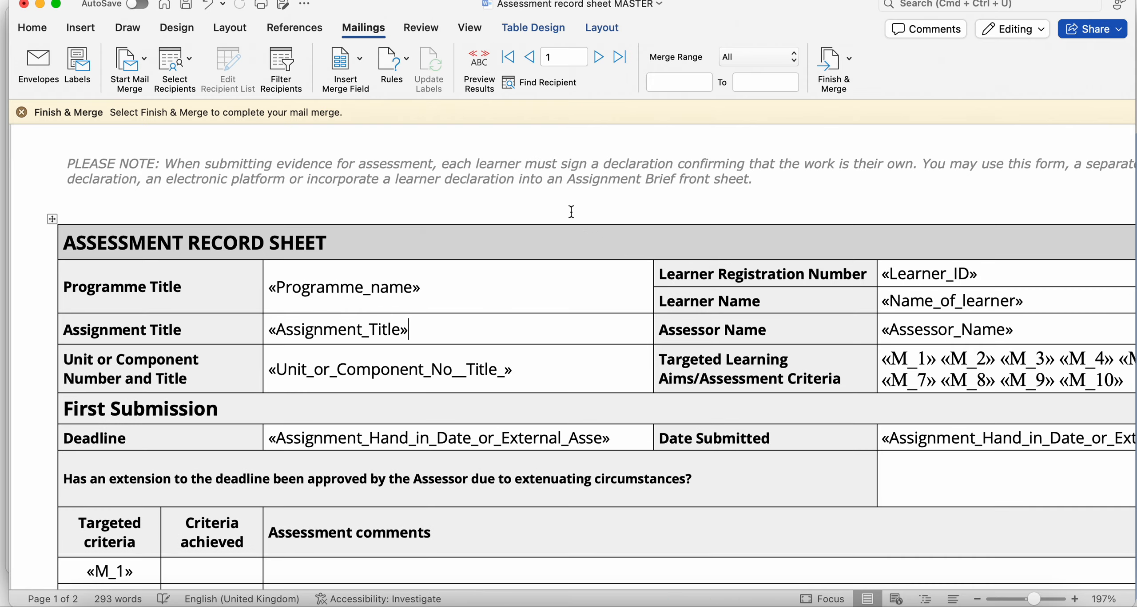
Examine the merge field placeholders in the assessment record sheet, from the programme and learner details to the targeted criteria rows
scroll(503, 312, down, 5)
scroll(503, 311, right, 5)
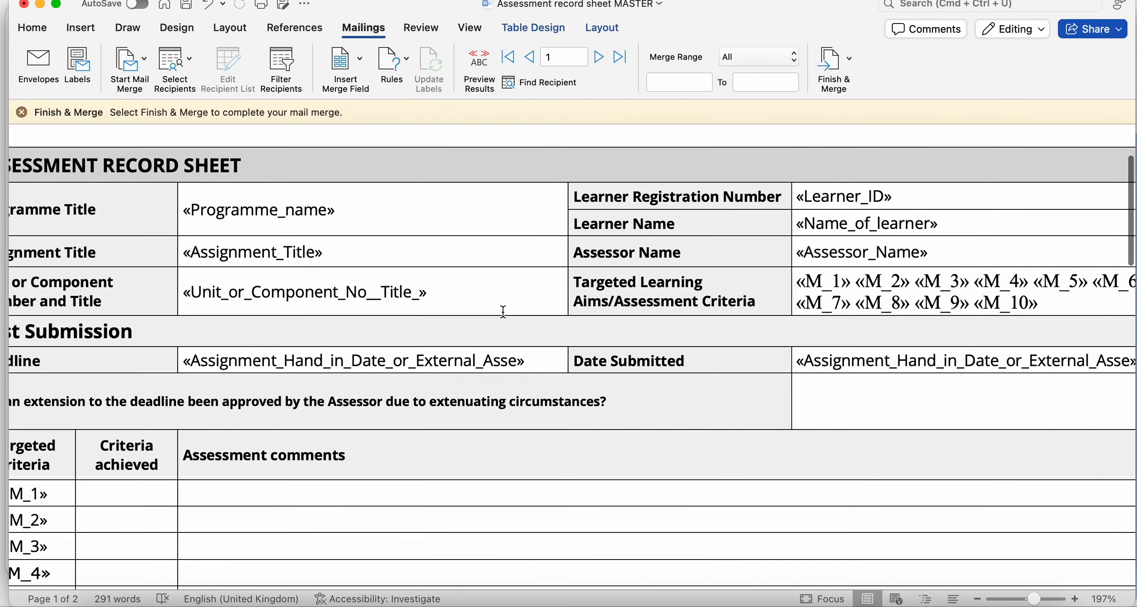
scroll(484, 323, left, 3)
scroll(484, 322, down, 2)
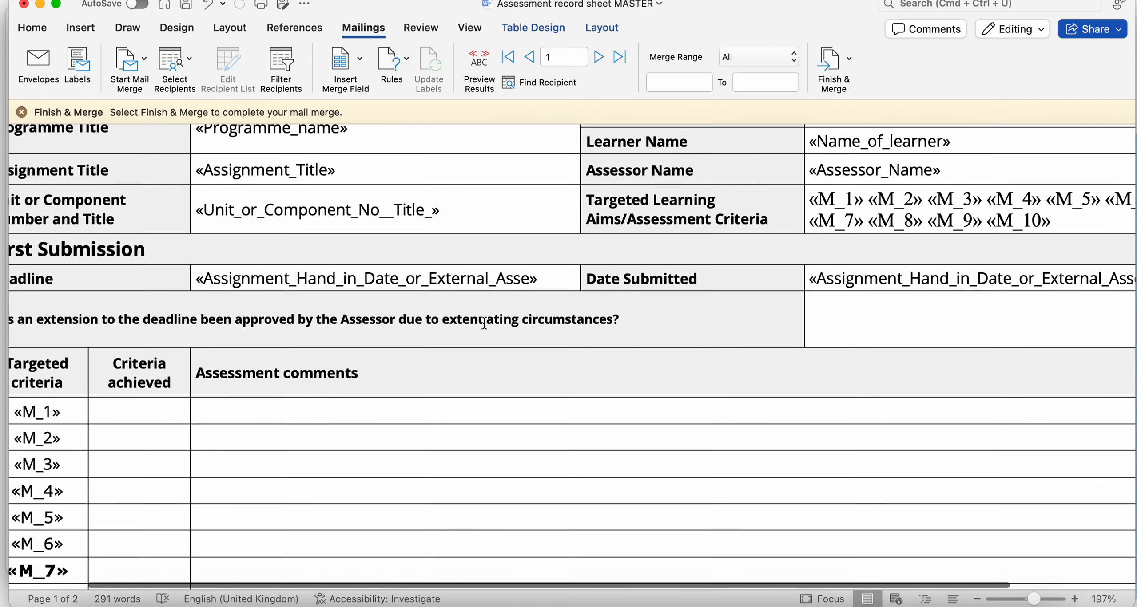
scroll(484, 323, up, 2)
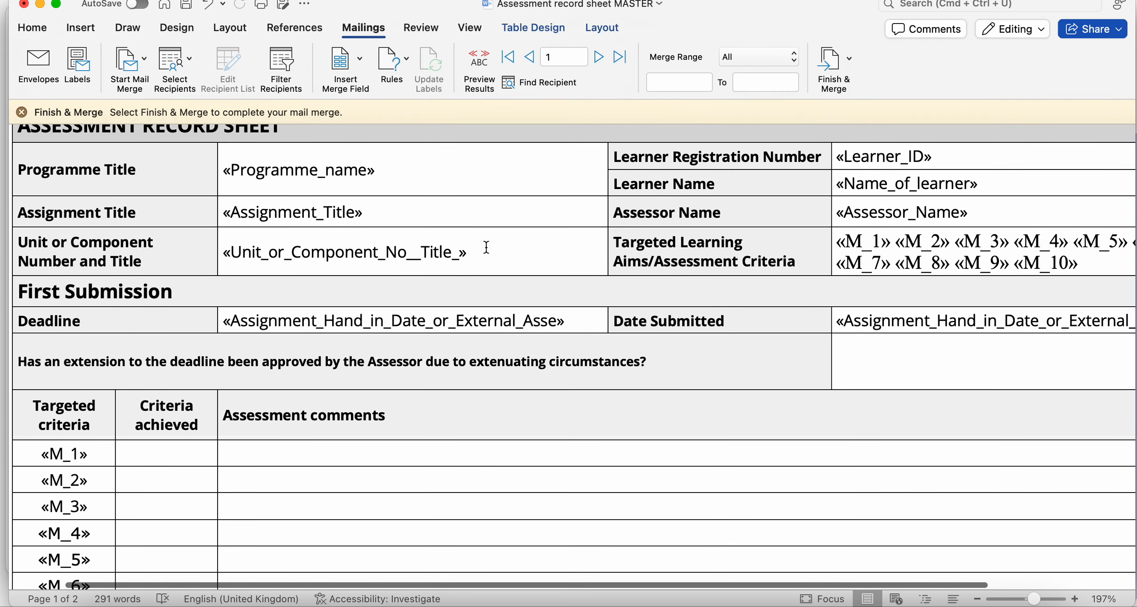
scroll(498, 248, down, 15)
scroll(498, 249, left, 2)
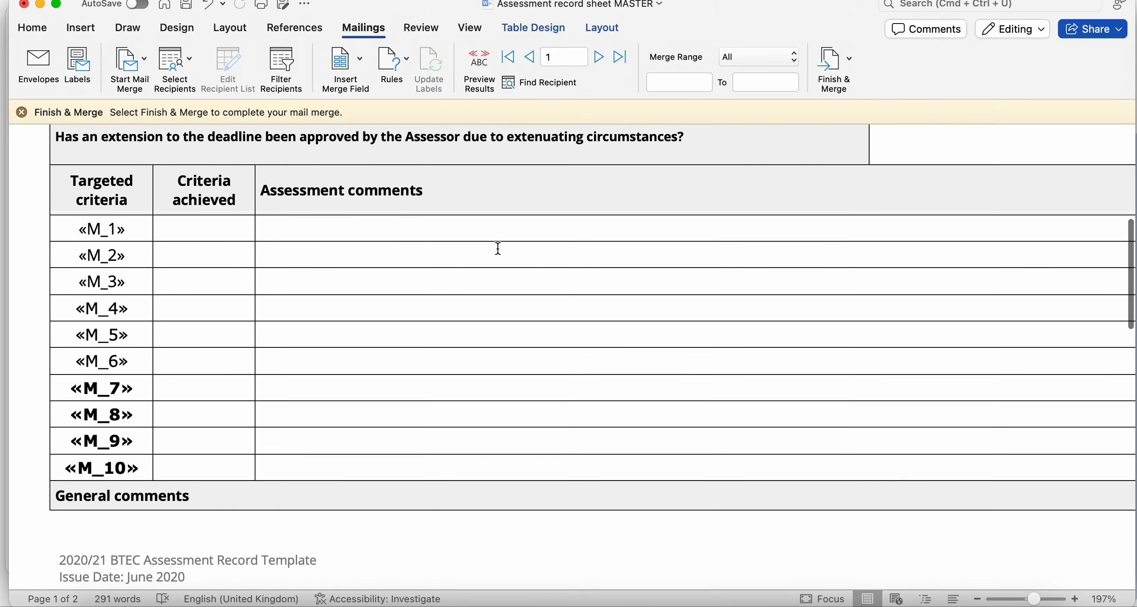
scroll(497, 249, down, 3)
scroll(497, 249, up, 20)
scroll(497, 249, right, 1)
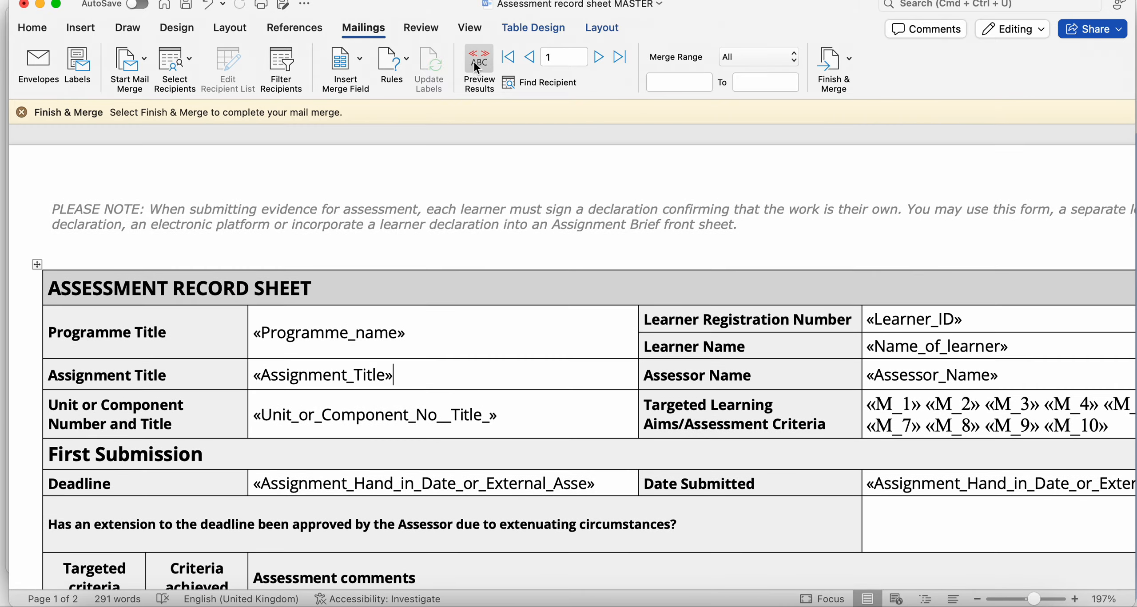
Preview the merge results for record 1 and check the assignment details, submission dates and targeted criteria on the first page
click(473, 61)
scroll(525, 315, down, 2)
scroll(525, 315, right, 2)
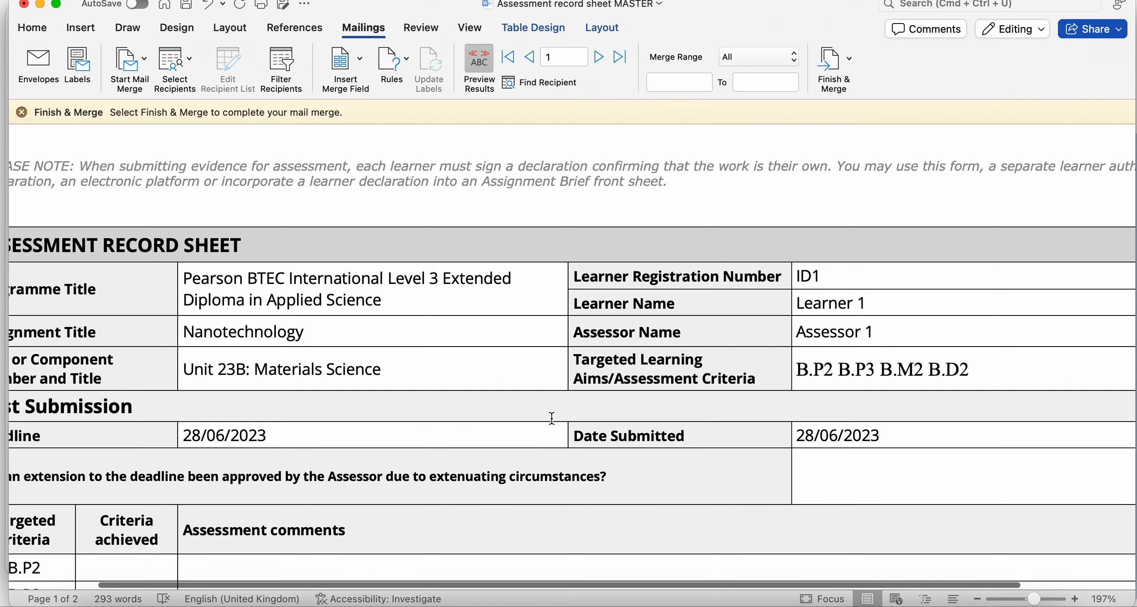
scroll(552, 418, down, 3)
scroll(551, 418, left, 2)
scroll(444, 433, down, 2)
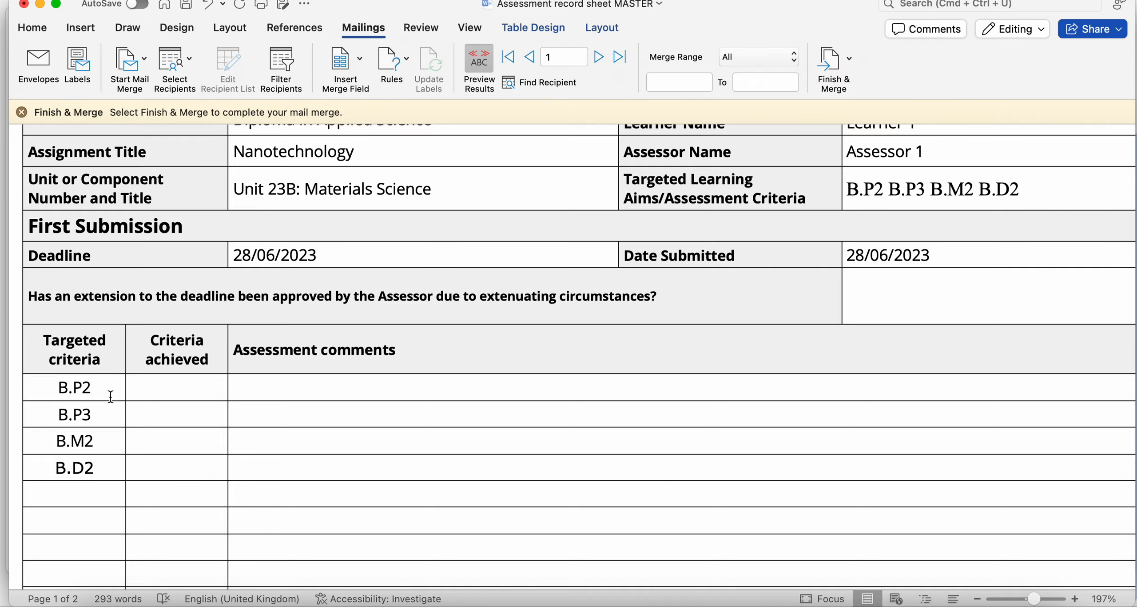
scroll(121, 461, down, 3)
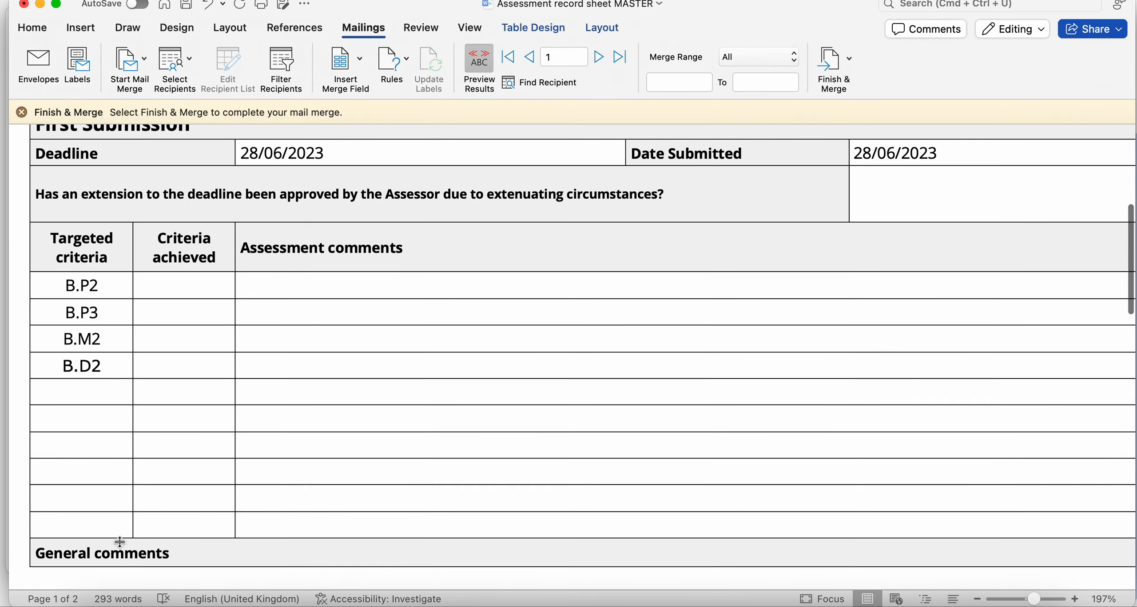
Examine the learner and assessor signature images and their dates in the declaration table on the second page
scroll(195, 501, down, 15)
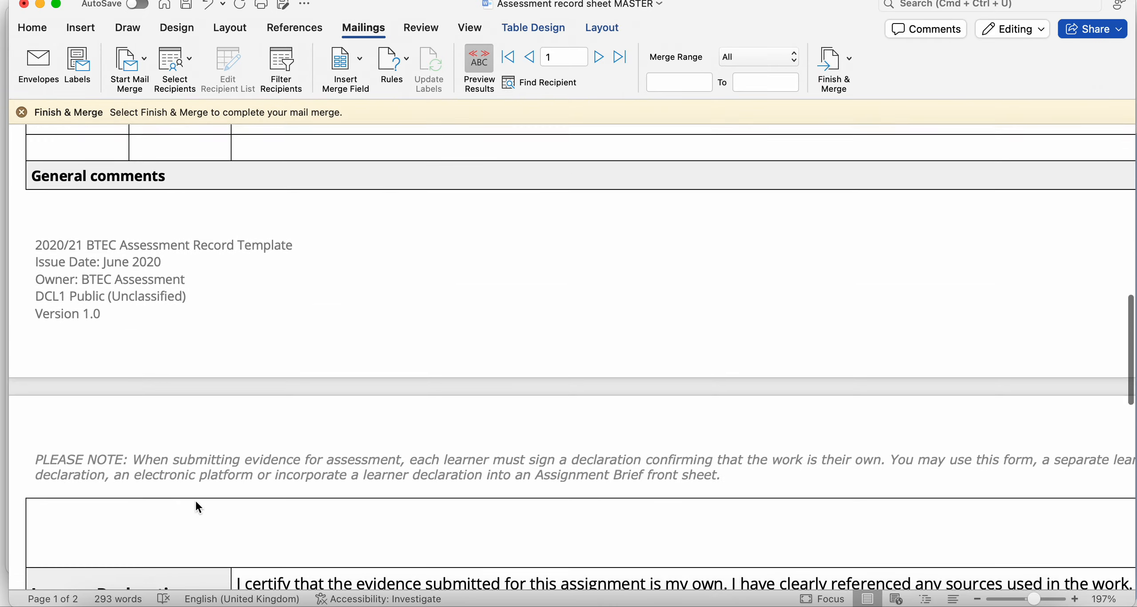
scroll(195, 499, down, 2)
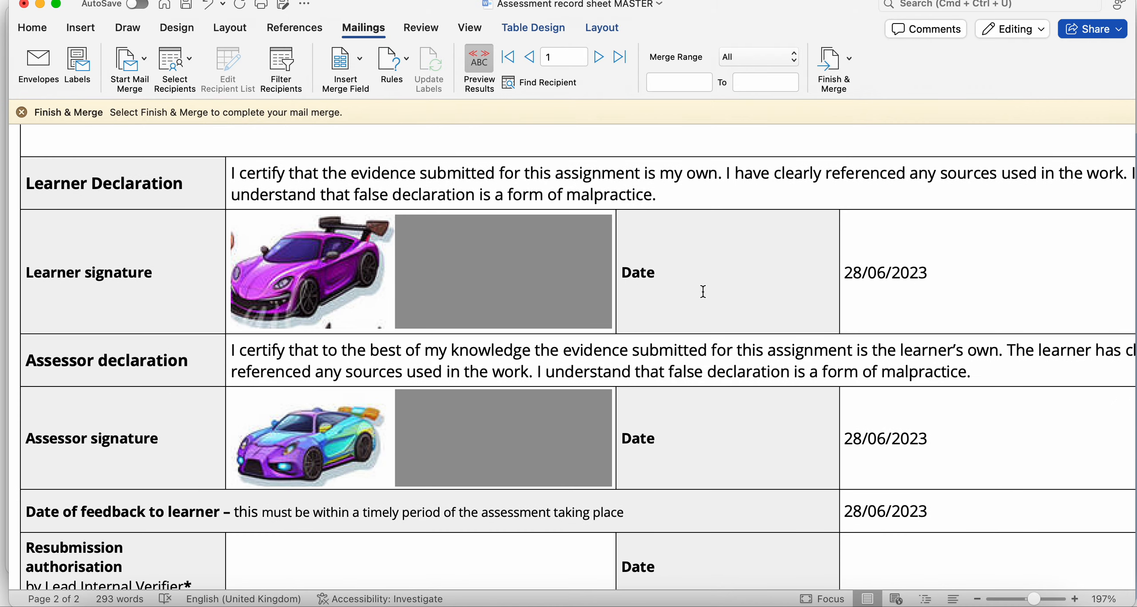
scroll(959, 295, down, 3)
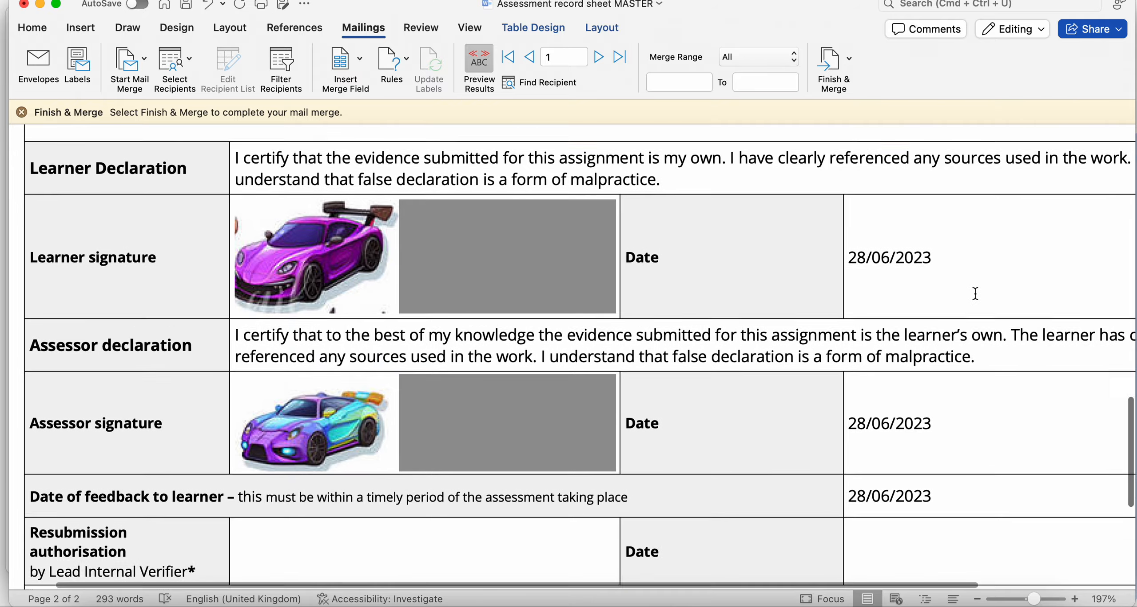
scroll(975, 291, up, 2)
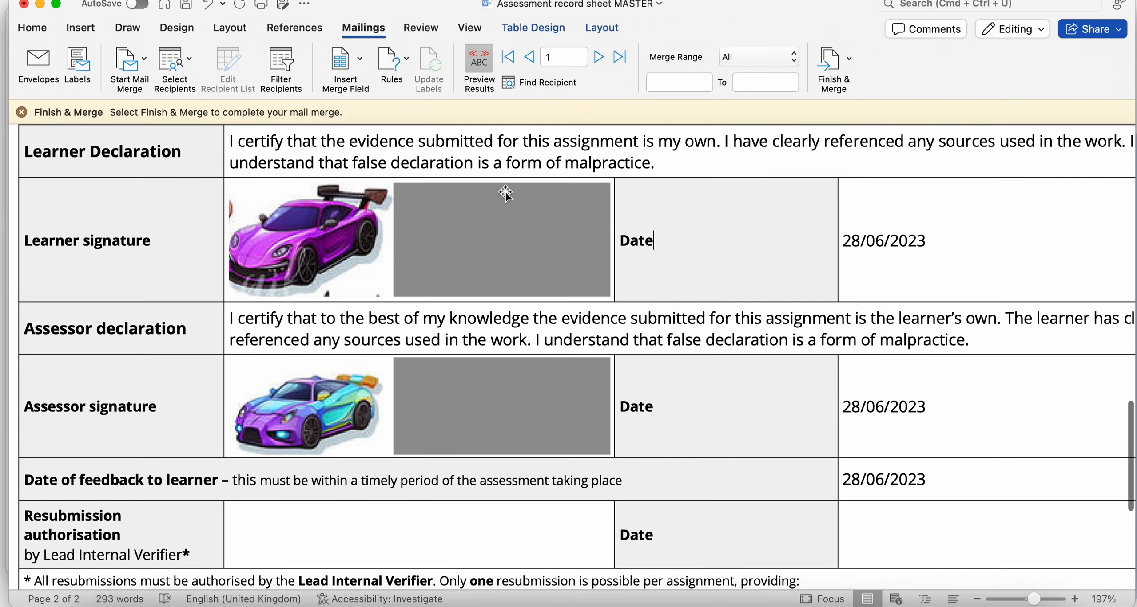
scroll(506, 192, up, 3)
scroll(505, 192, down, 4)
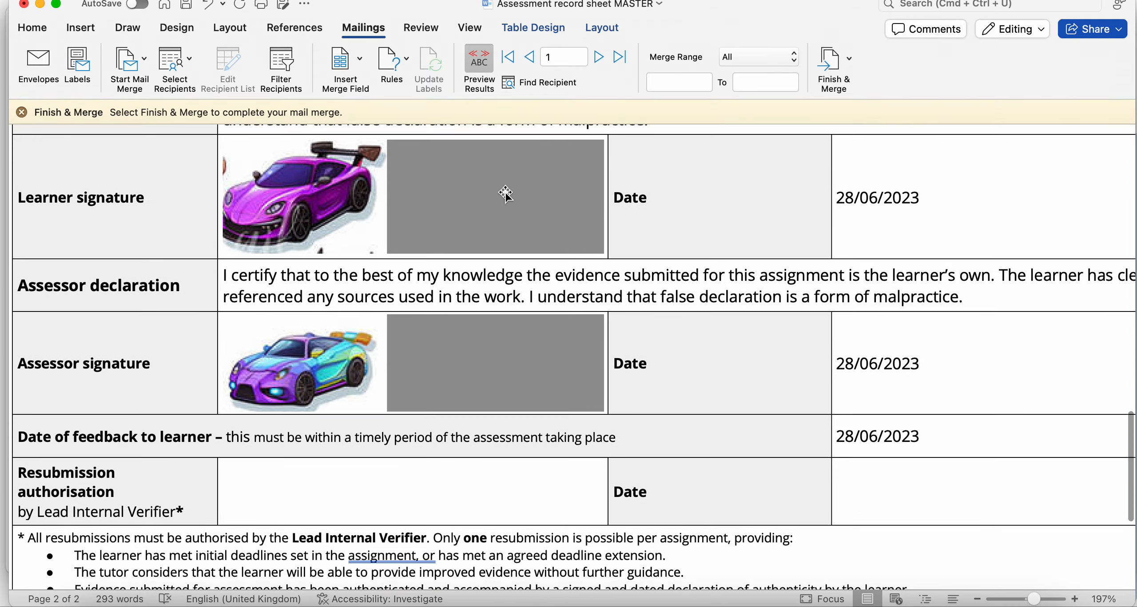
scroll(782, 232, up, 2)
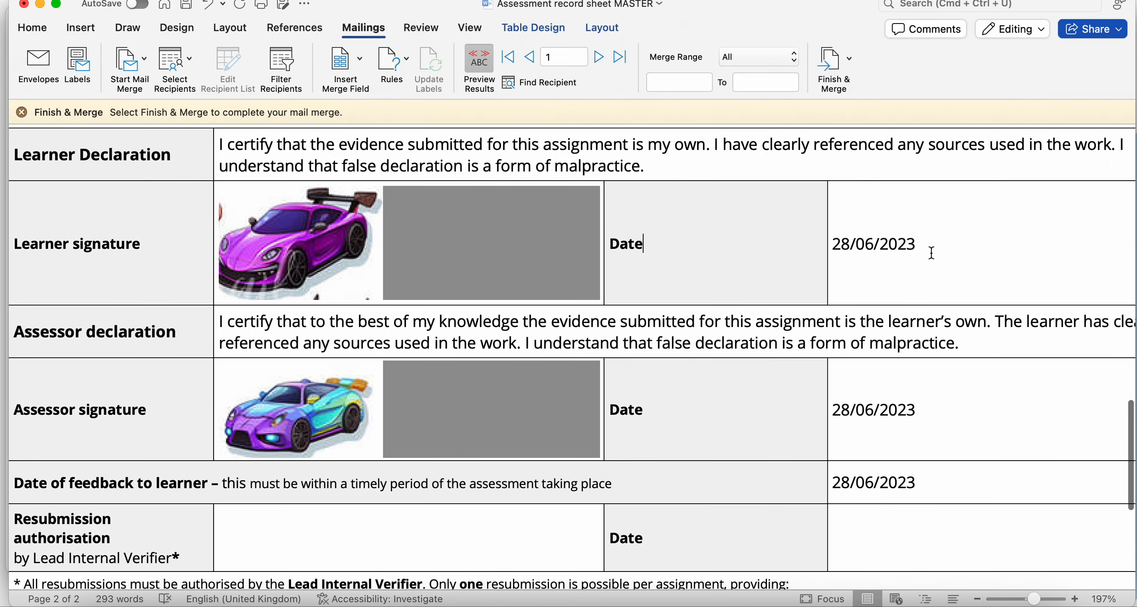
scroll(644, 236, up, 2)
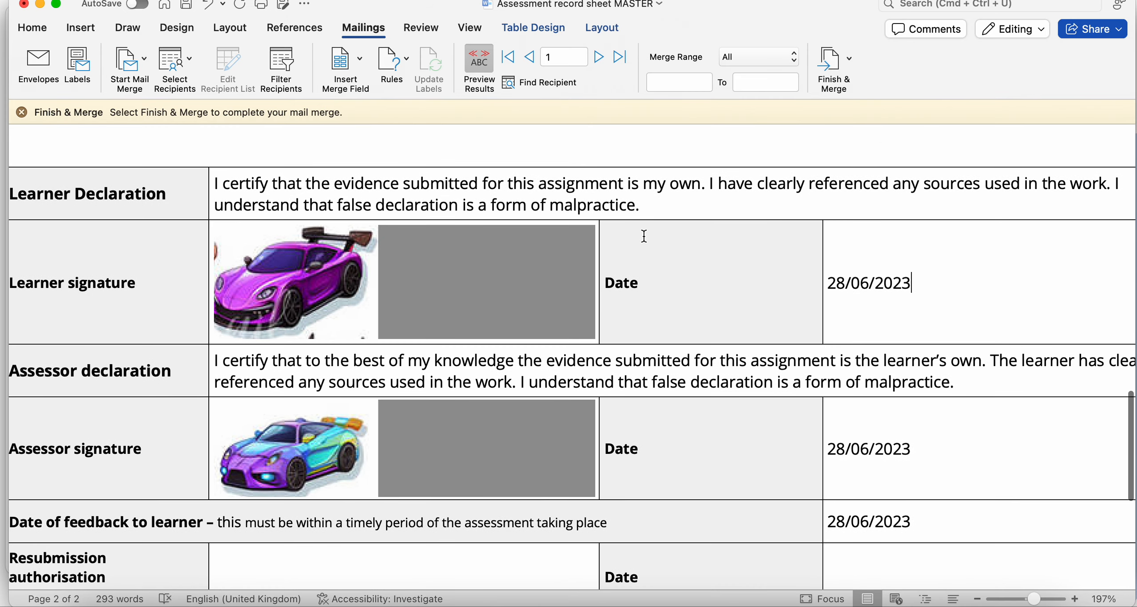
Finish the merge of all records as editable individual documents and check the first learner's record sheet in the new document
click(833, 65)
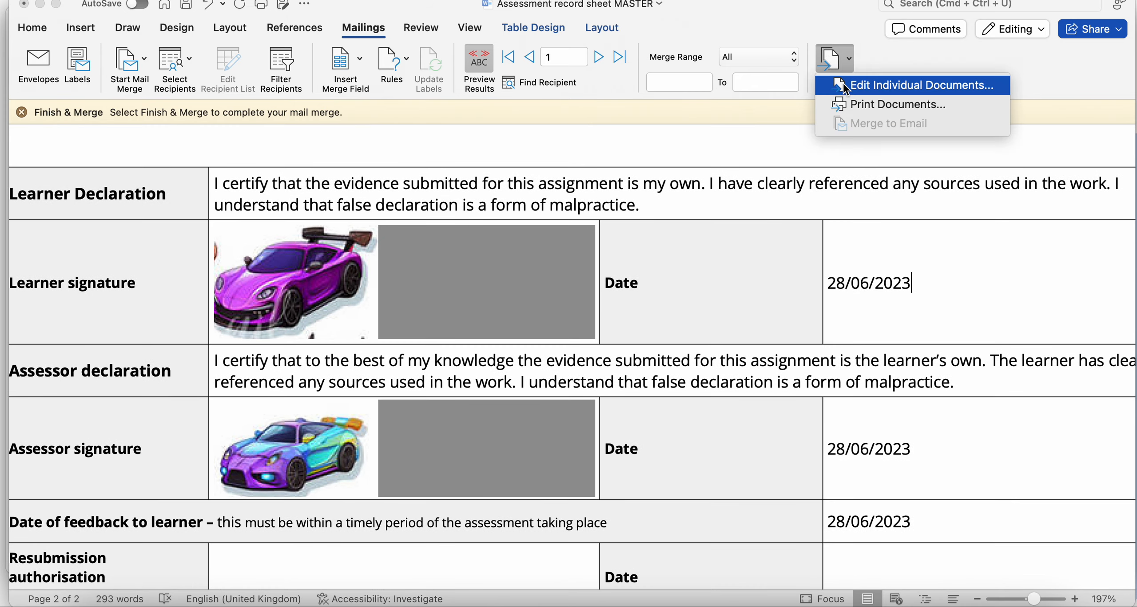
click(843, 83)
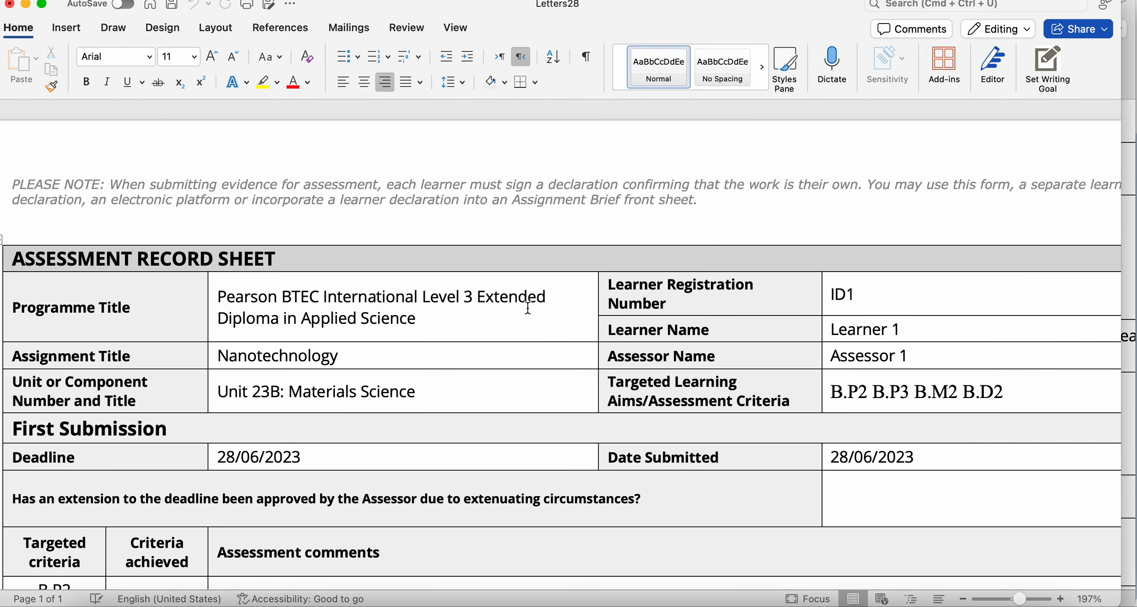
scroll(420, 347, down, 5)
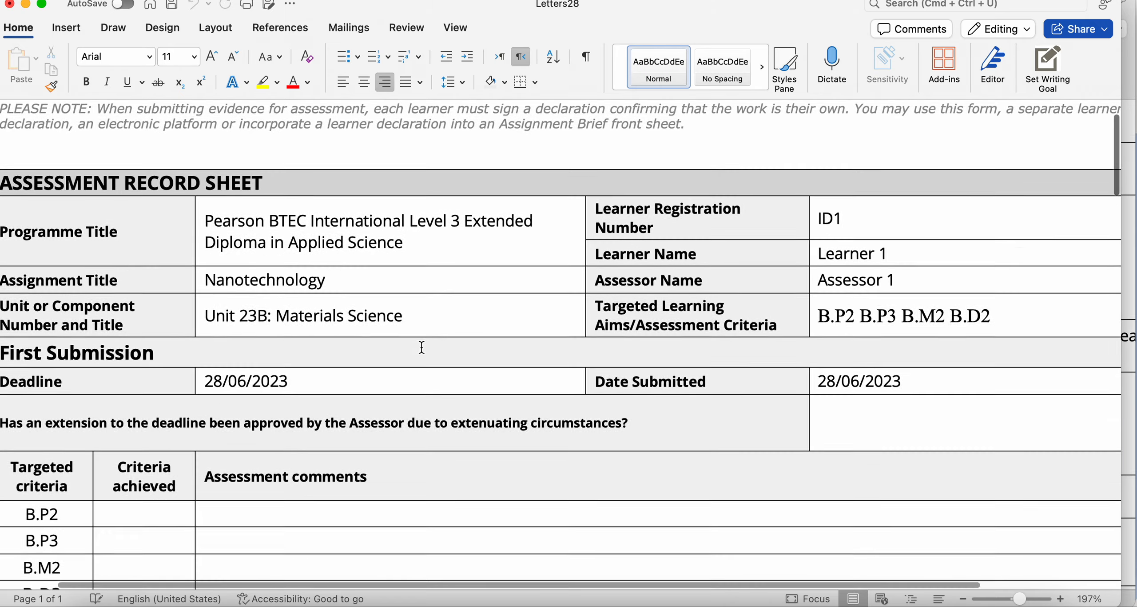
scroll(421, 348, down, 1)
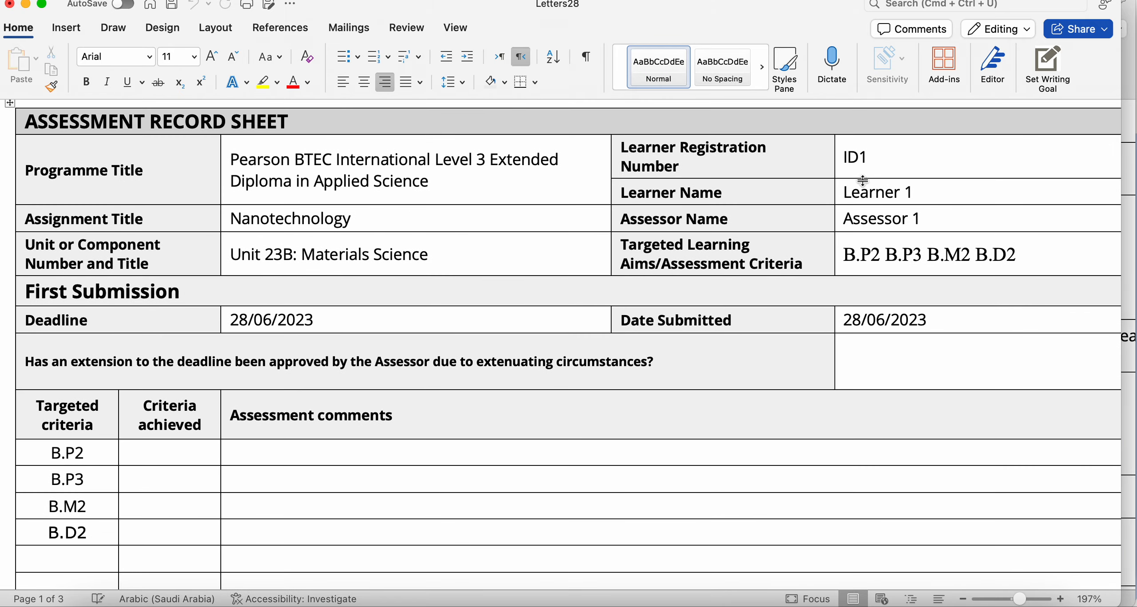
scroll(571, 391, down, 20)
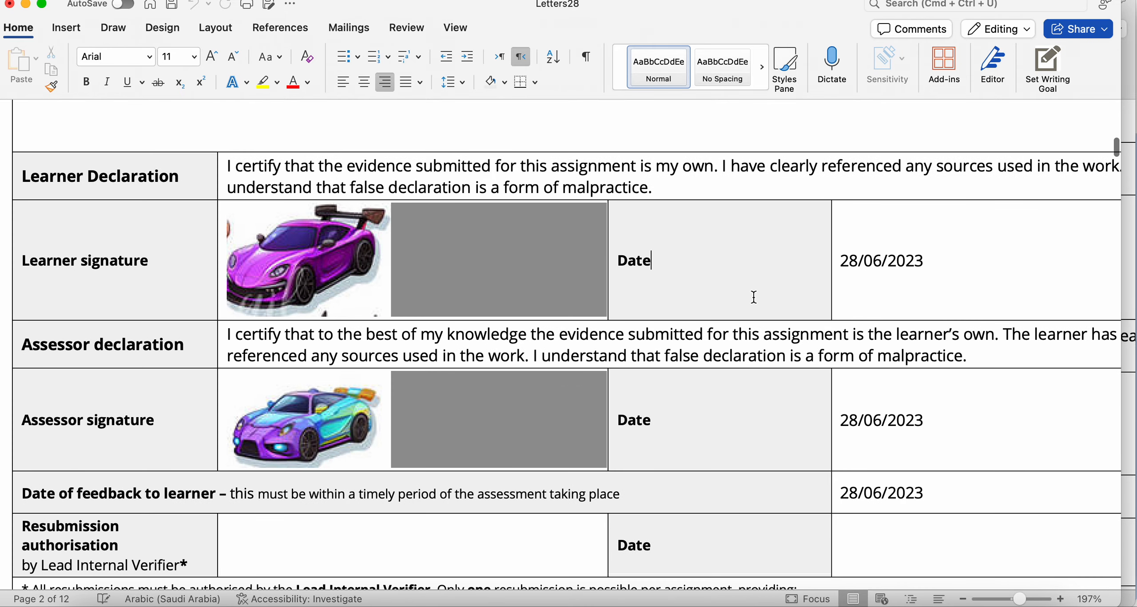
Update all fields throughout the merged document, allowing fields that share data with external files, and clear the selection
key(super+a)
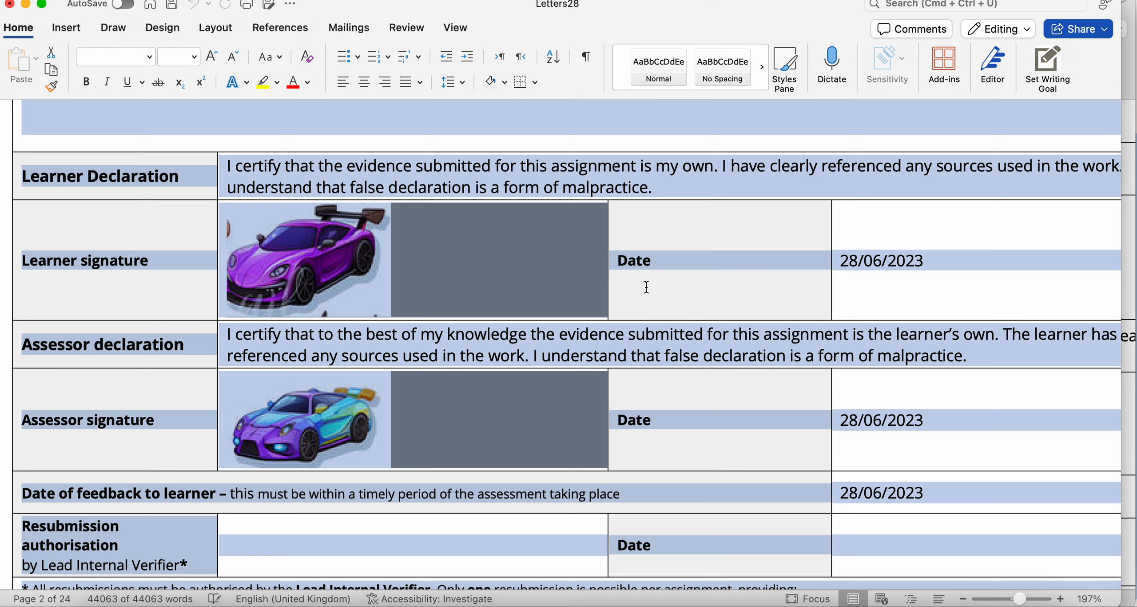
key(F9)
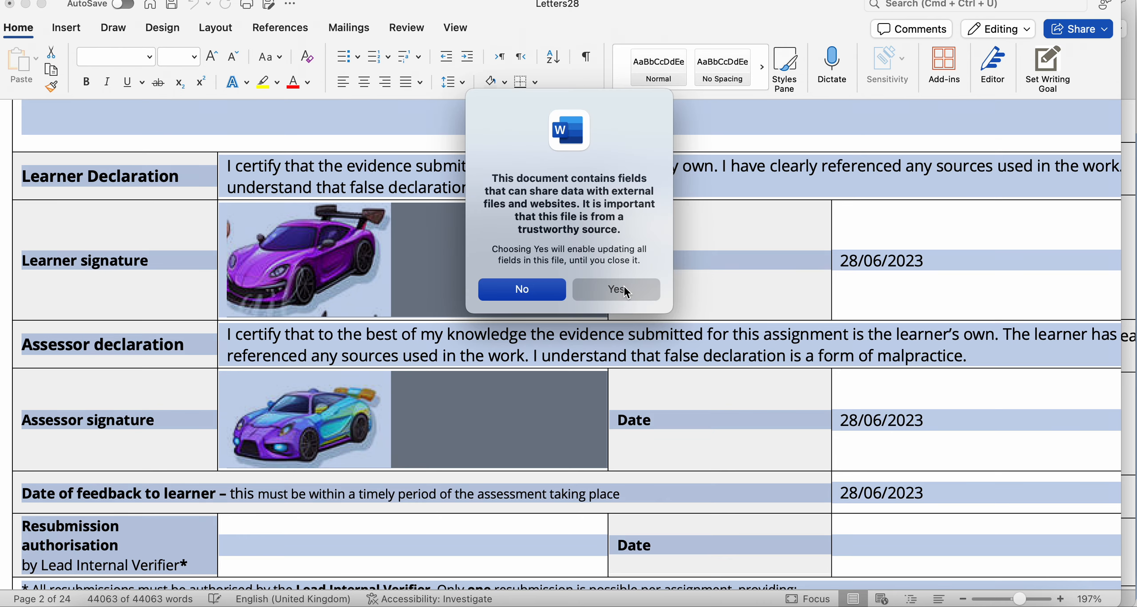
click(623, 286)
click(685, 279)
Examine the following learners' record sheets in the merged document, comparing their details, targeted criteria and signature images
scroll(685, 278, down, 10)
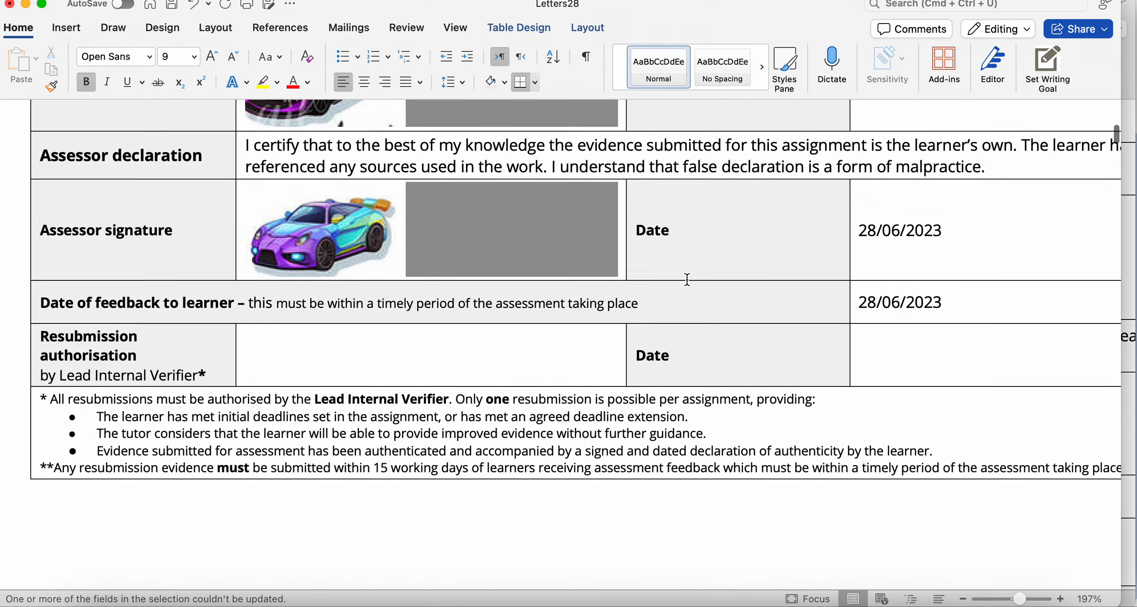
scroll(688, 284, down, 5)
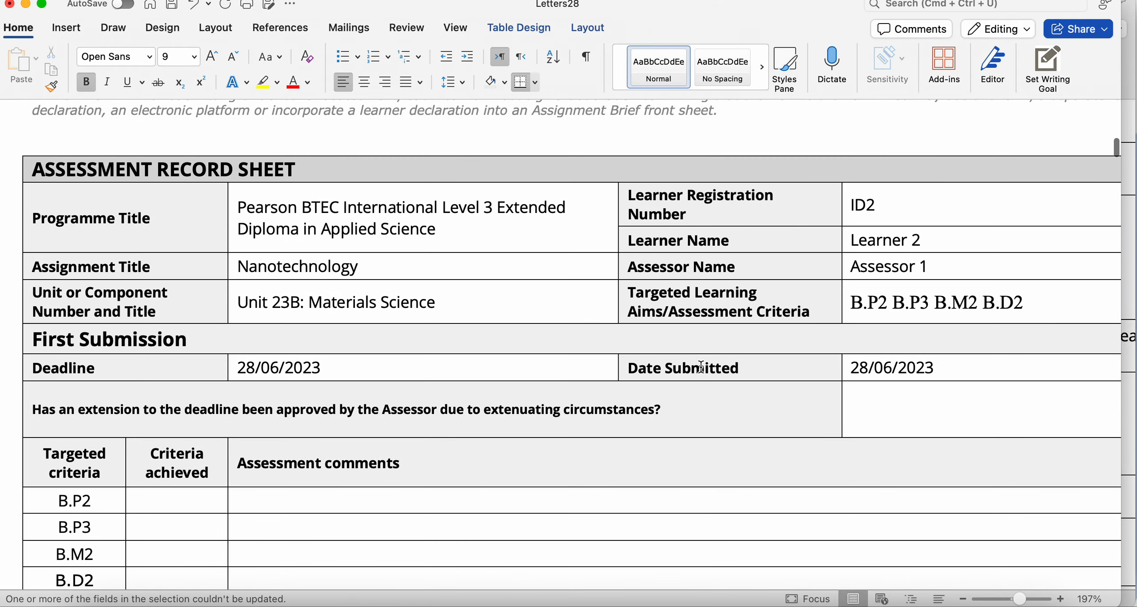
scroll(701, 367, down, 3)
scroll(855, 180, up, 2)
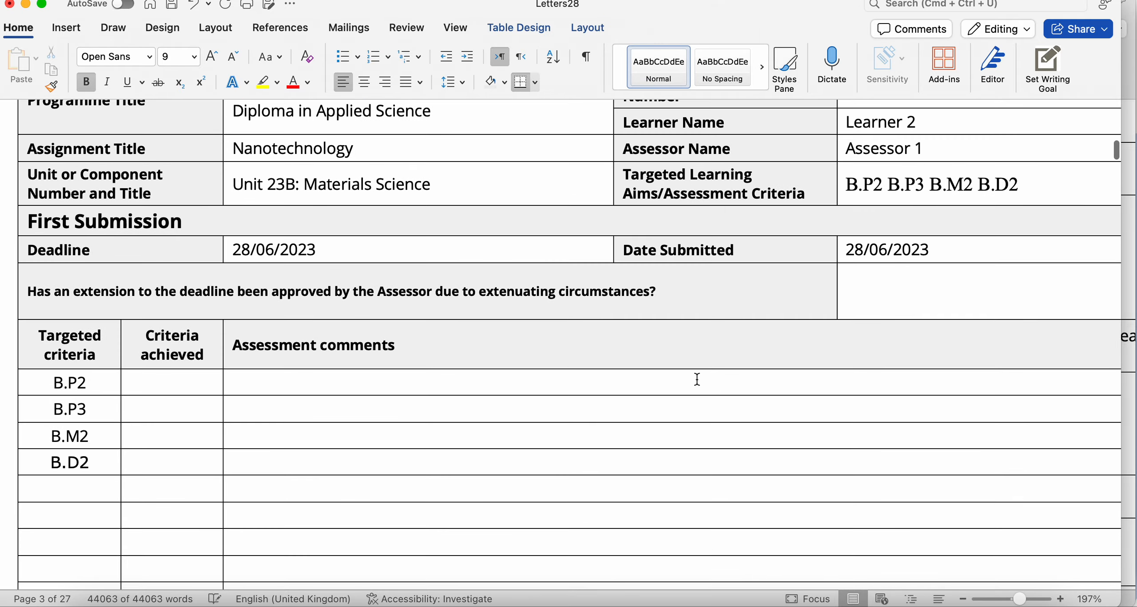
scroll(696, 380, down, 15)
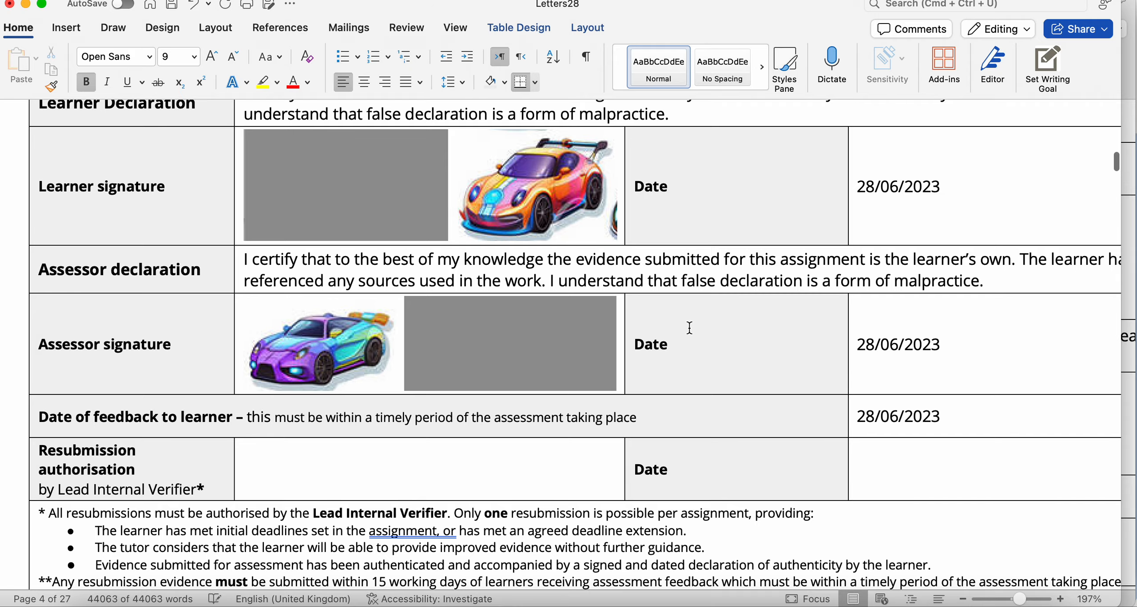
scroll(701, 435, down, 15)
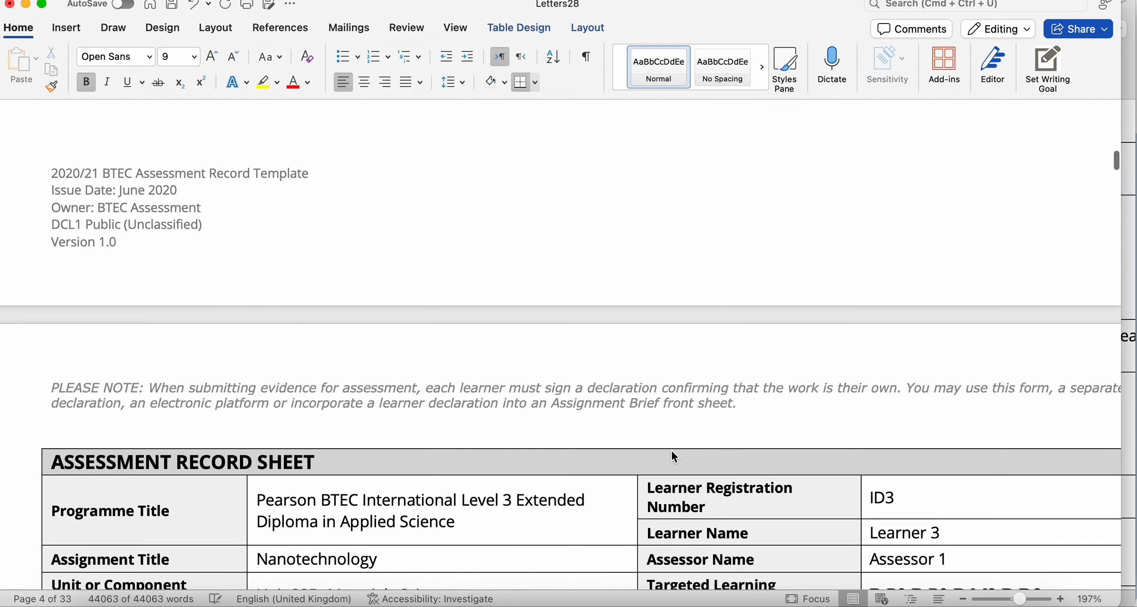
scroll(672, 452, up, 3)
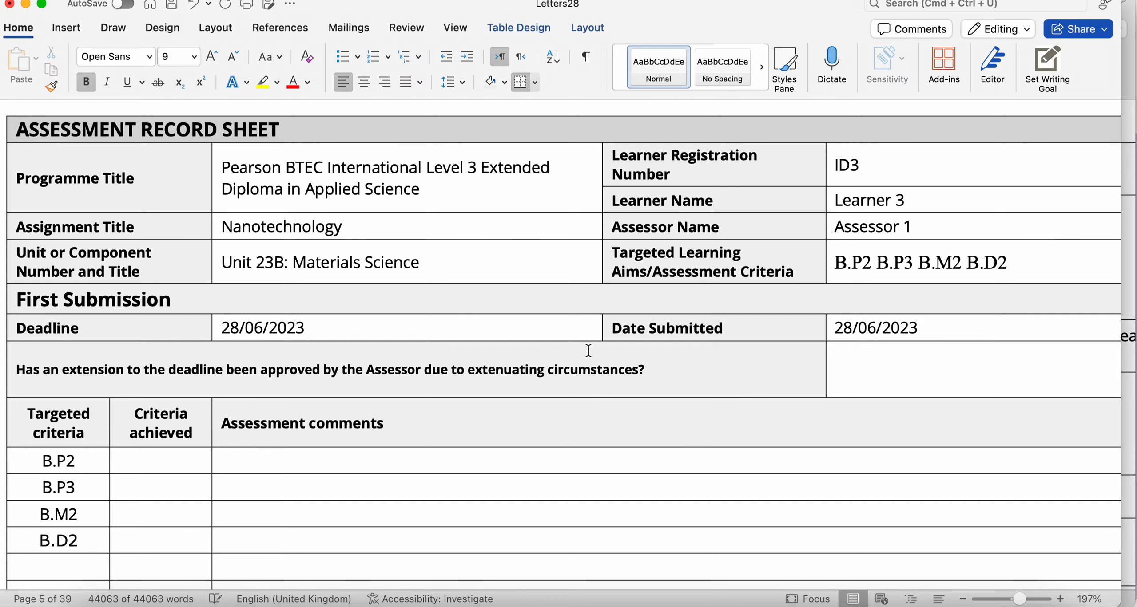
scroll(587, 342, up, 2)
scroll(586, 337, down, 5)
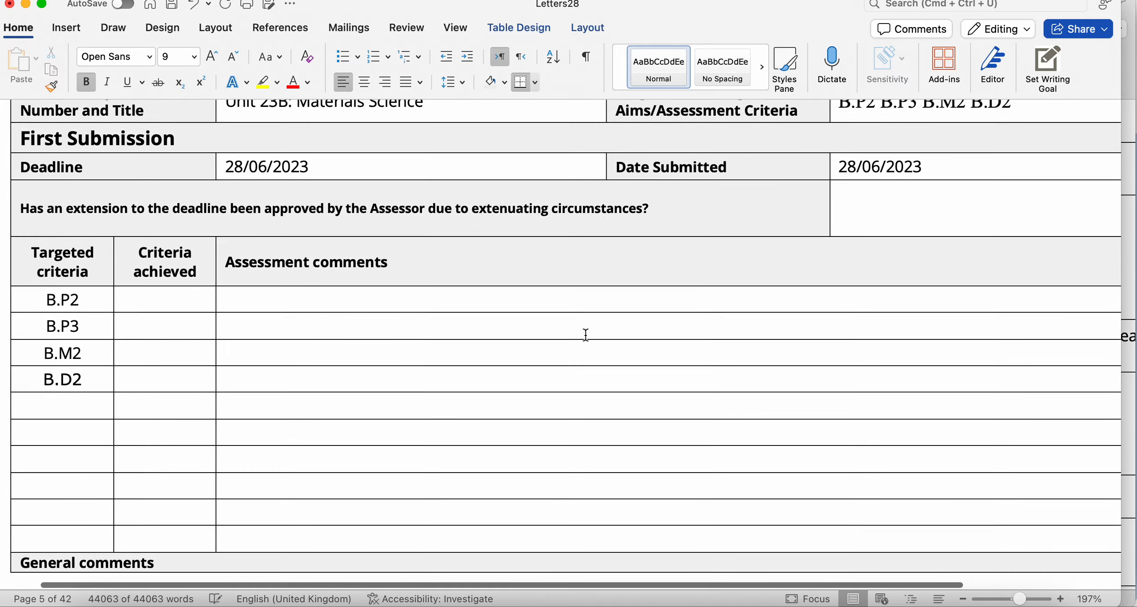
scroll(585, 334, down, 15)
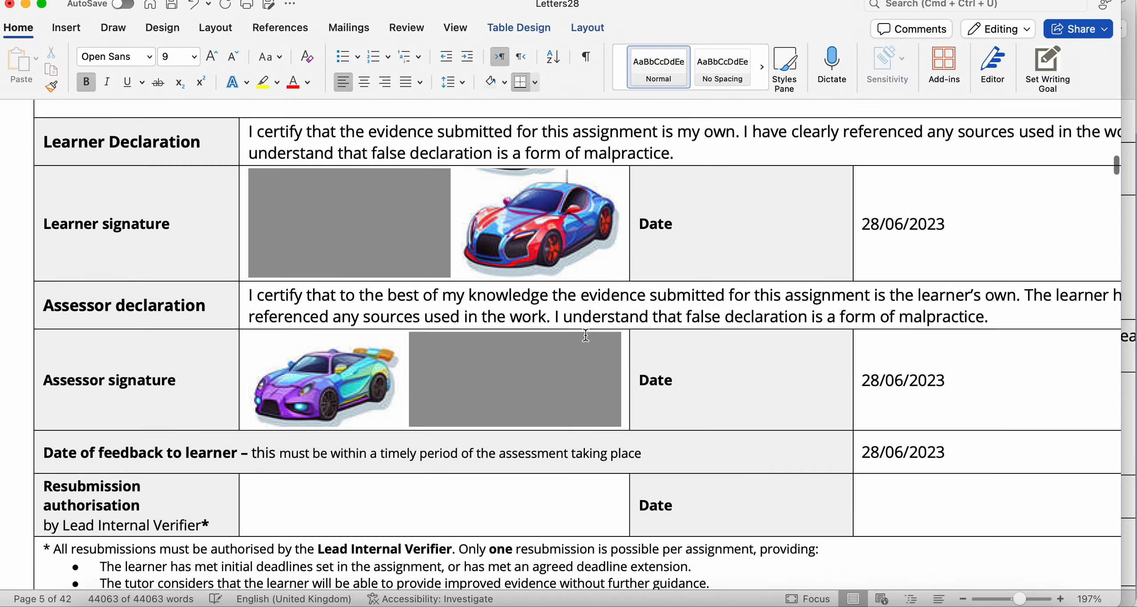
scroll(586, 335, down, 5)
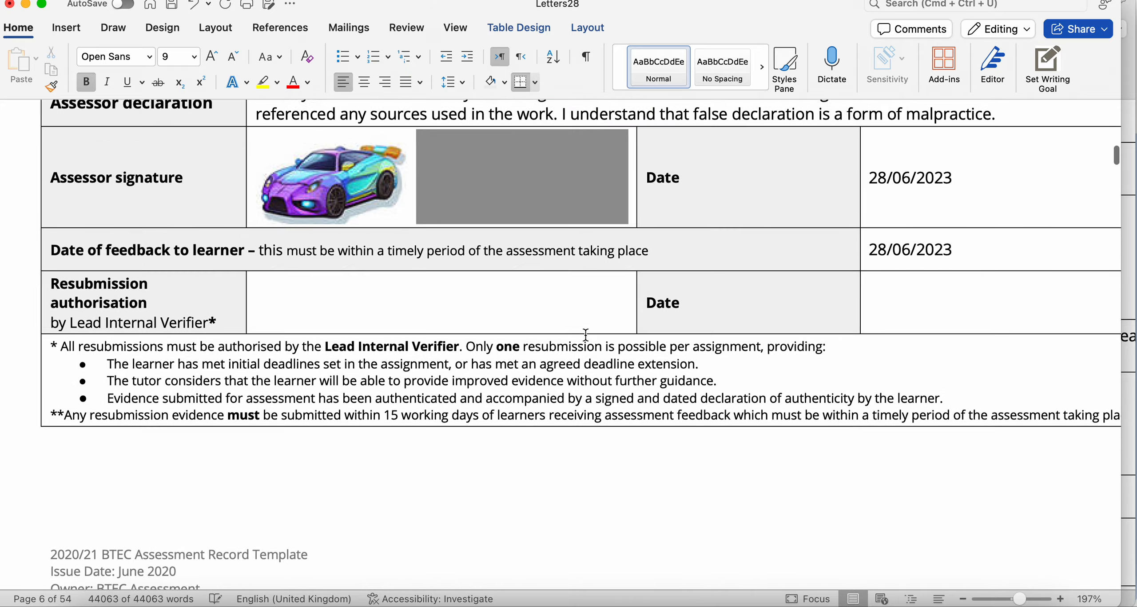
scroll(585, 335, down, 18)
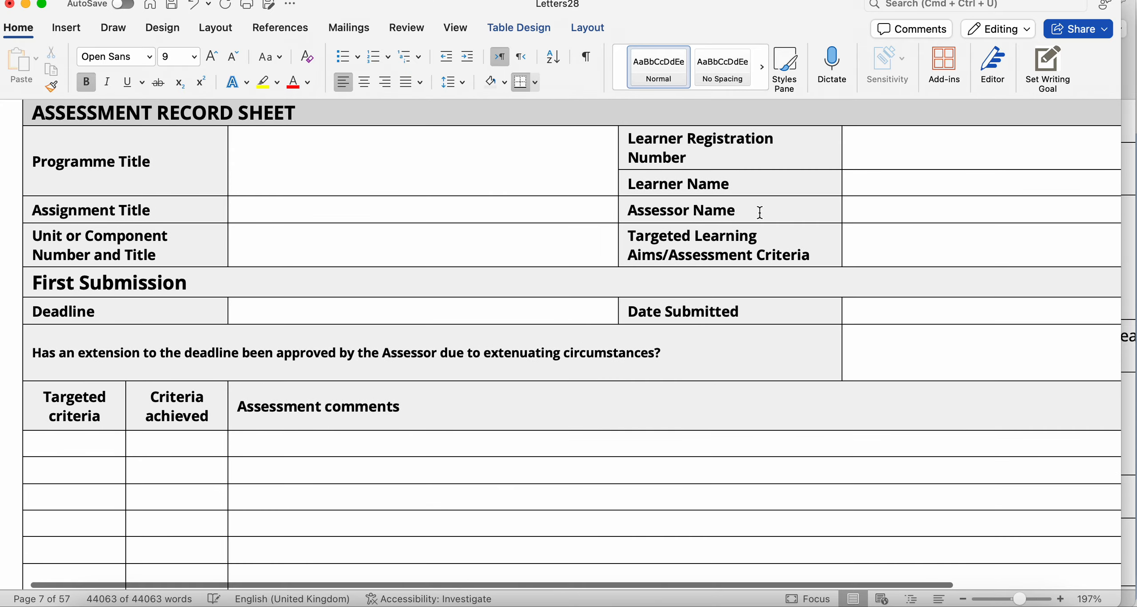
Switch to Finder, open Internal verification MASTER.docx from the BTEC Documents Generator WINDOWS VERS 2 folder, and grant Word access to SignatureEight.png
scroll(759, 213, up, 15)
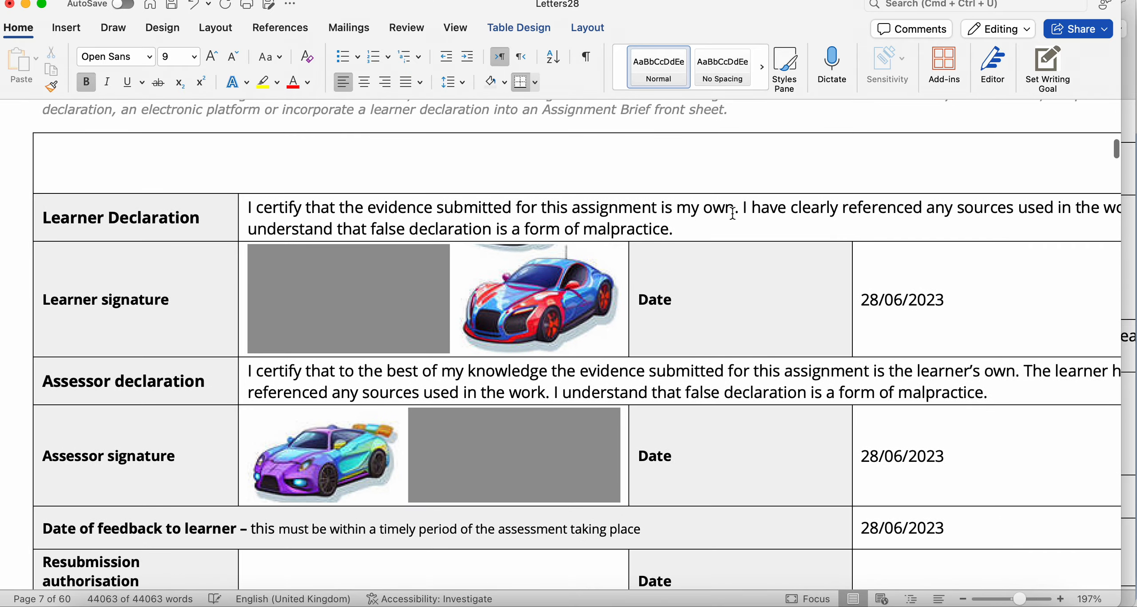
scroll(730, 217, down, 10)
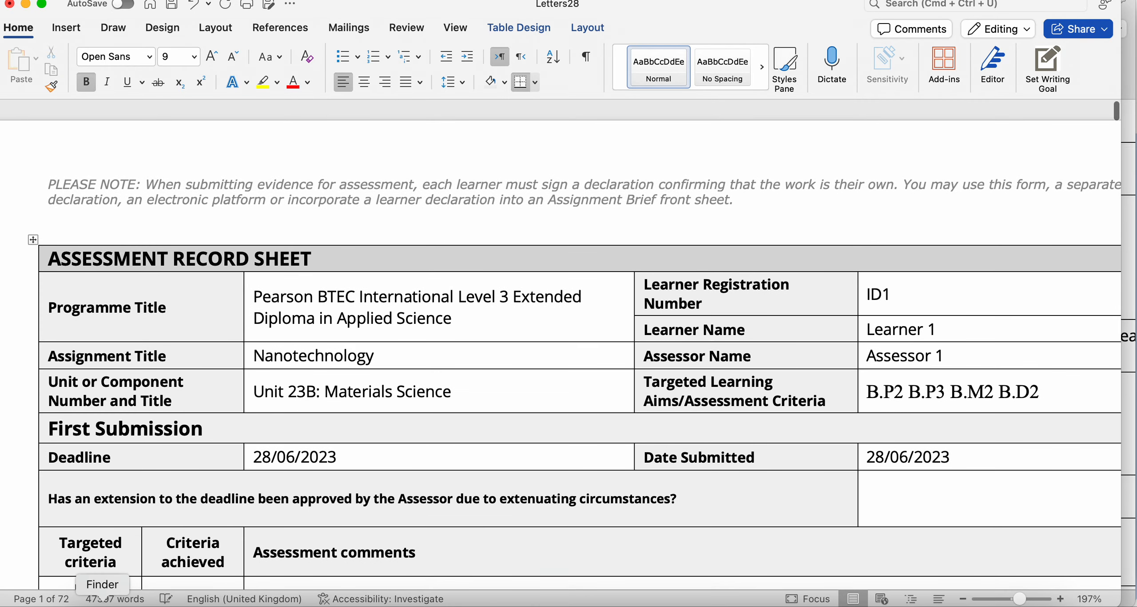
click(102, 602)
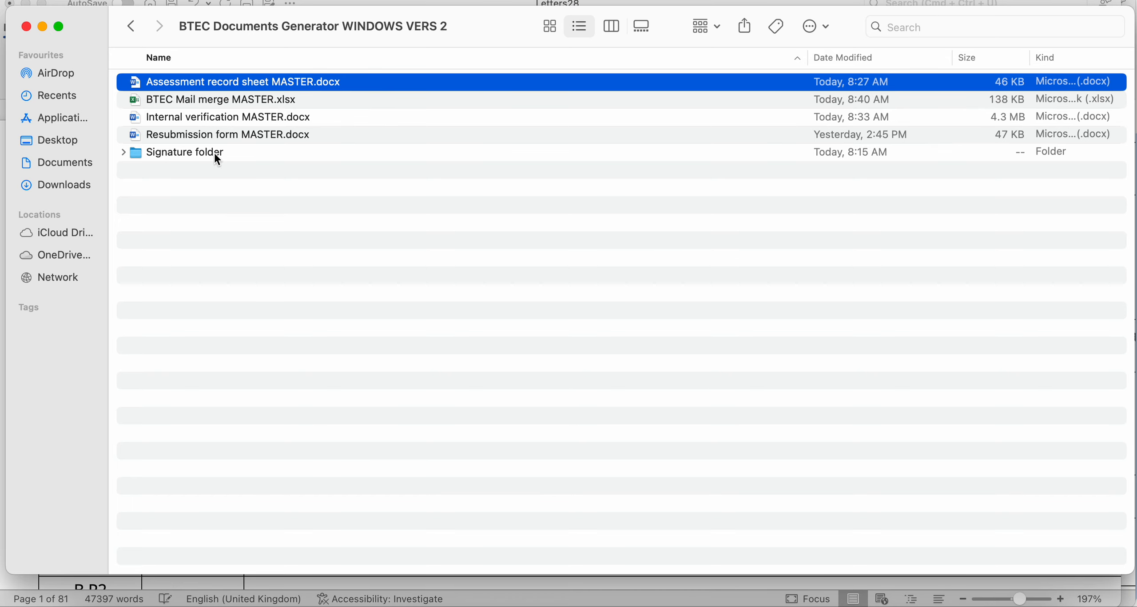
click(227, 119)
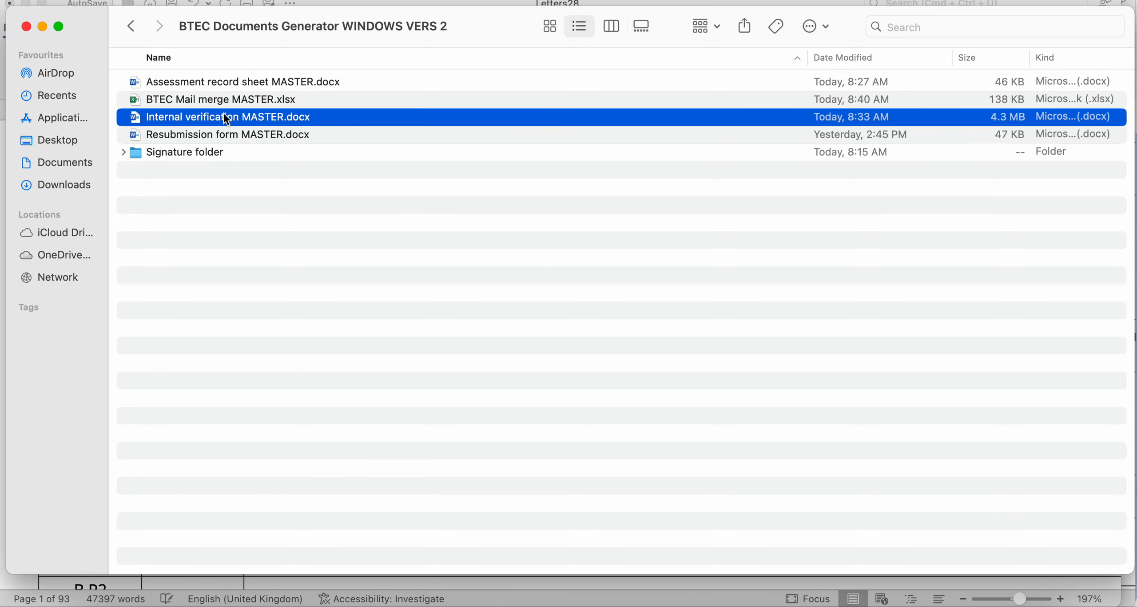
click(208, 134)
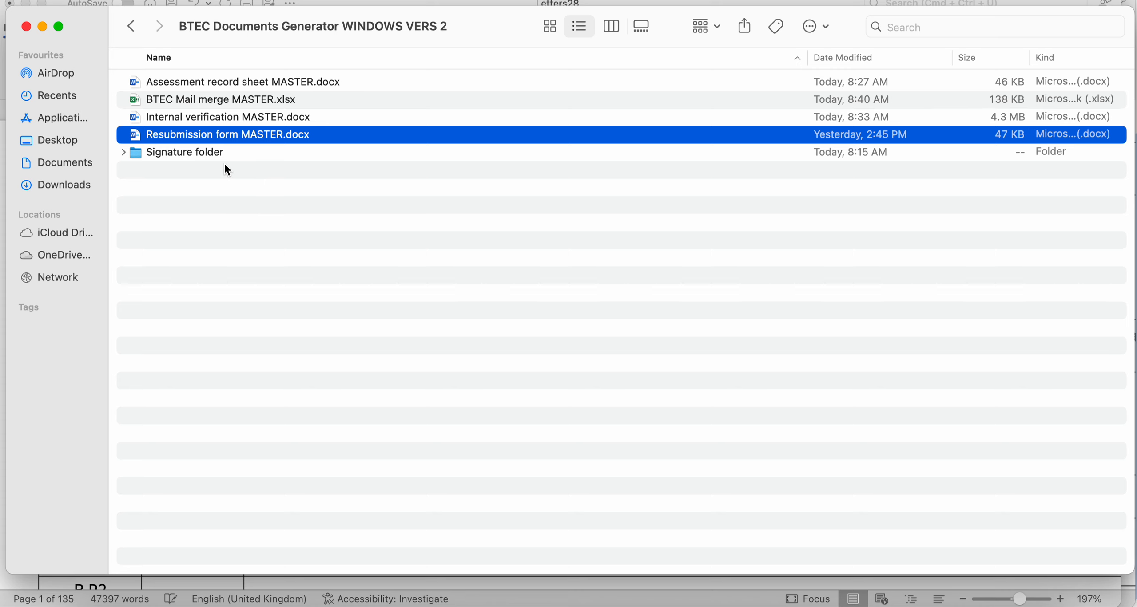
double_click(198, 122)
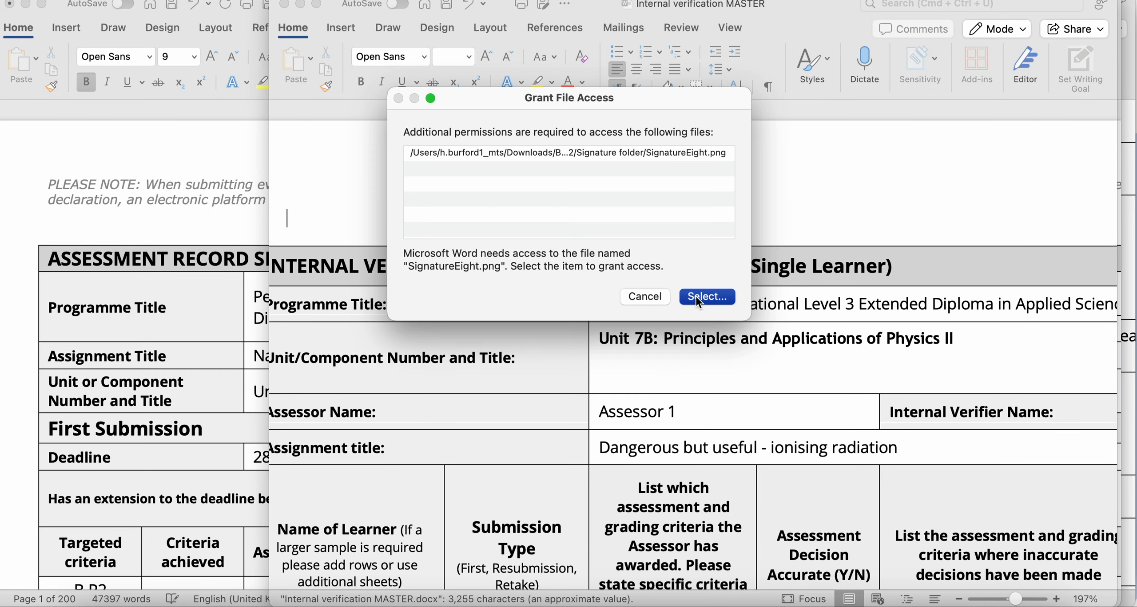
click(695, 297)
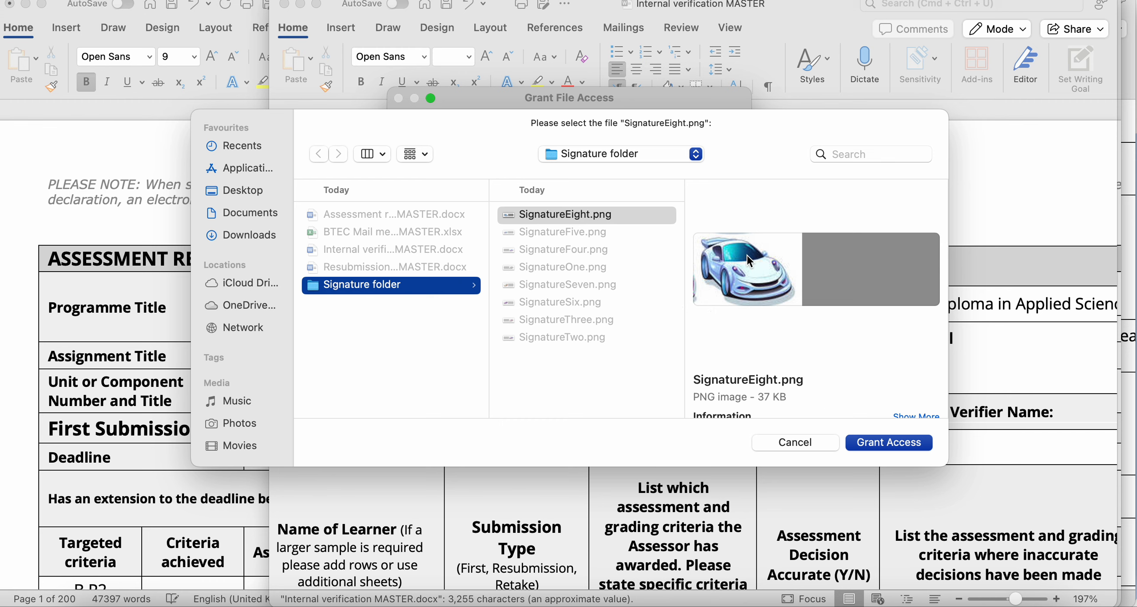
click(884, 442)
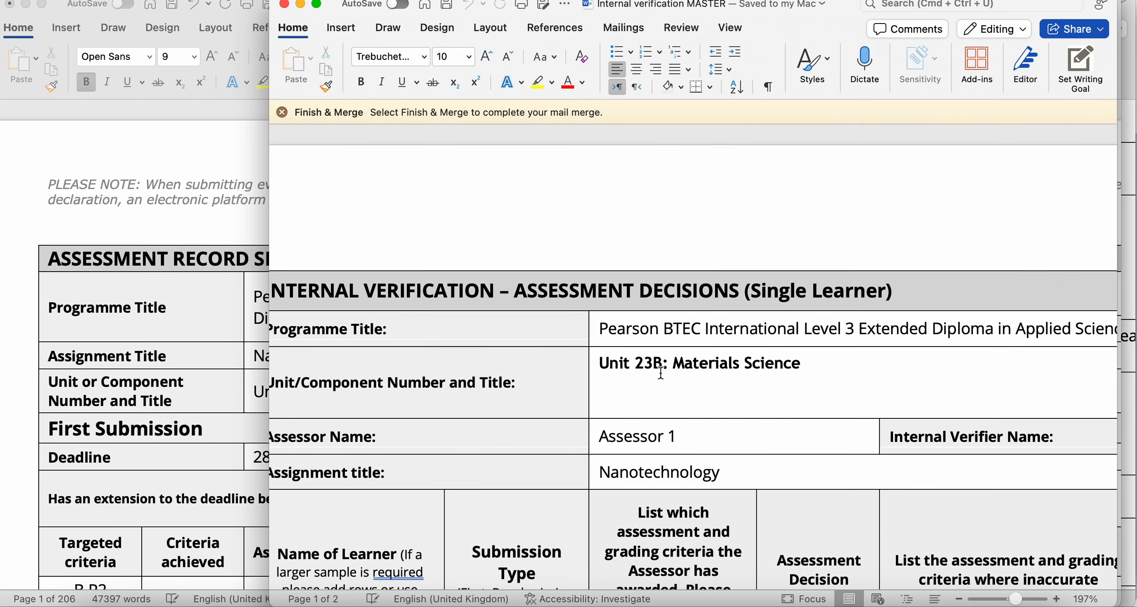
Widen the internal verification document's window and toggle the mail merge results preview off and back on
click(623, 28)
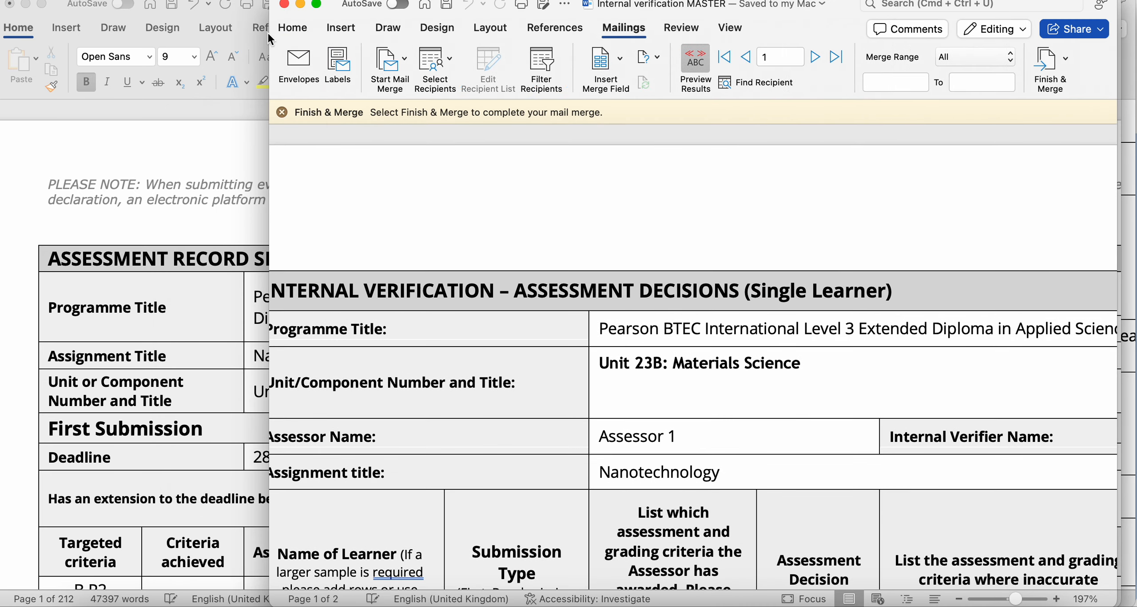
drag(266, 57, 12, 57)
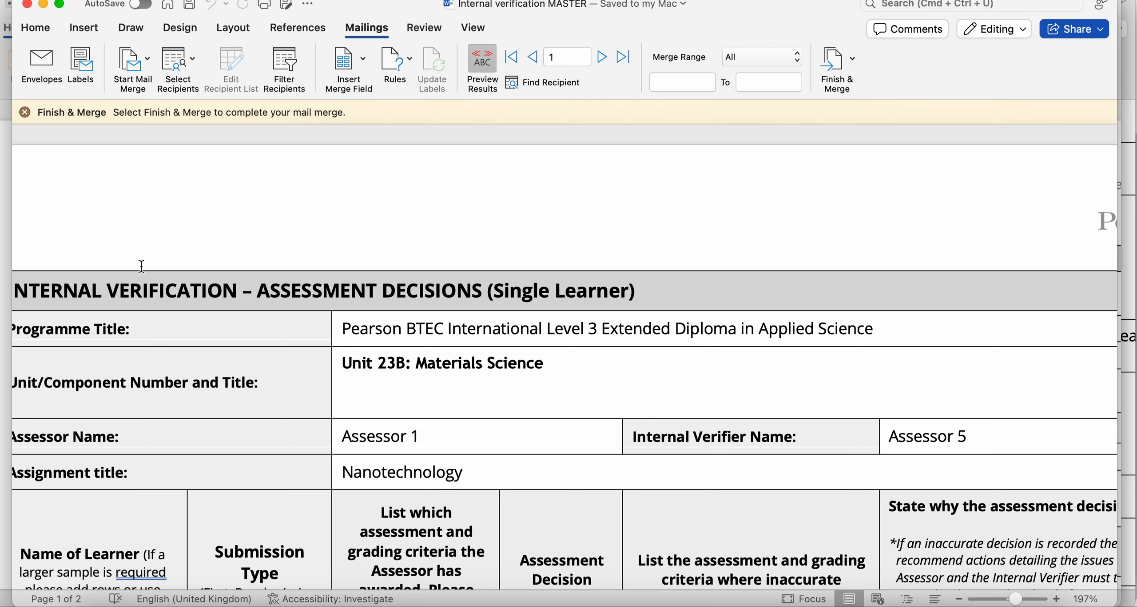
click(482, 62)
click(482, 63)
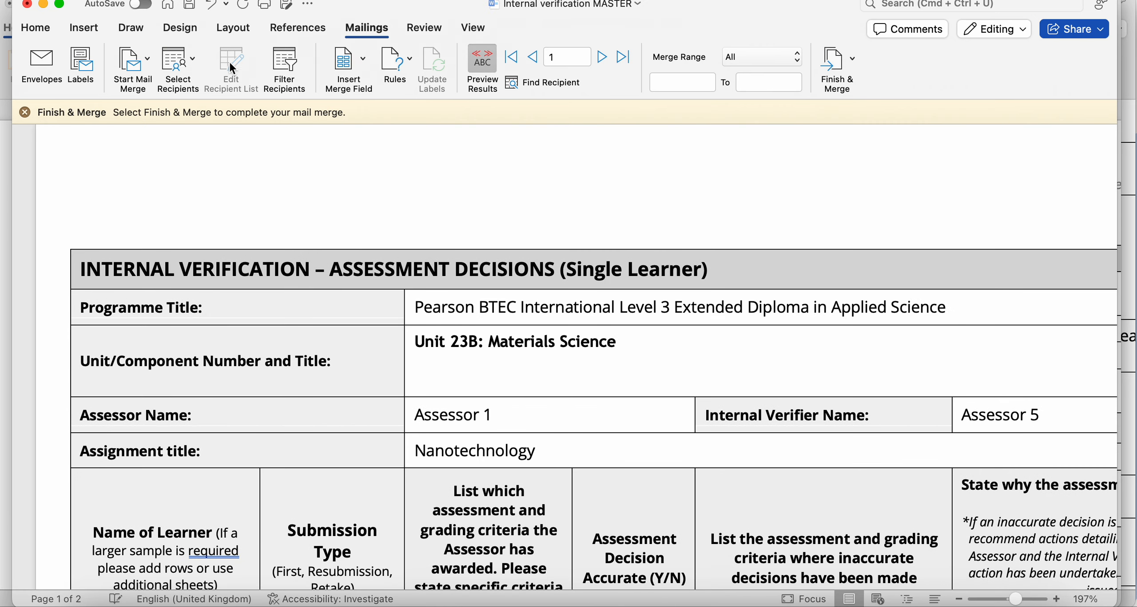
Set BTEC Mail merge MASTER.xlsx from the BTEC Documents Generator folder in Downloads as the internal verification form's existing recipient list
click(178, 62)
click(208, 102)
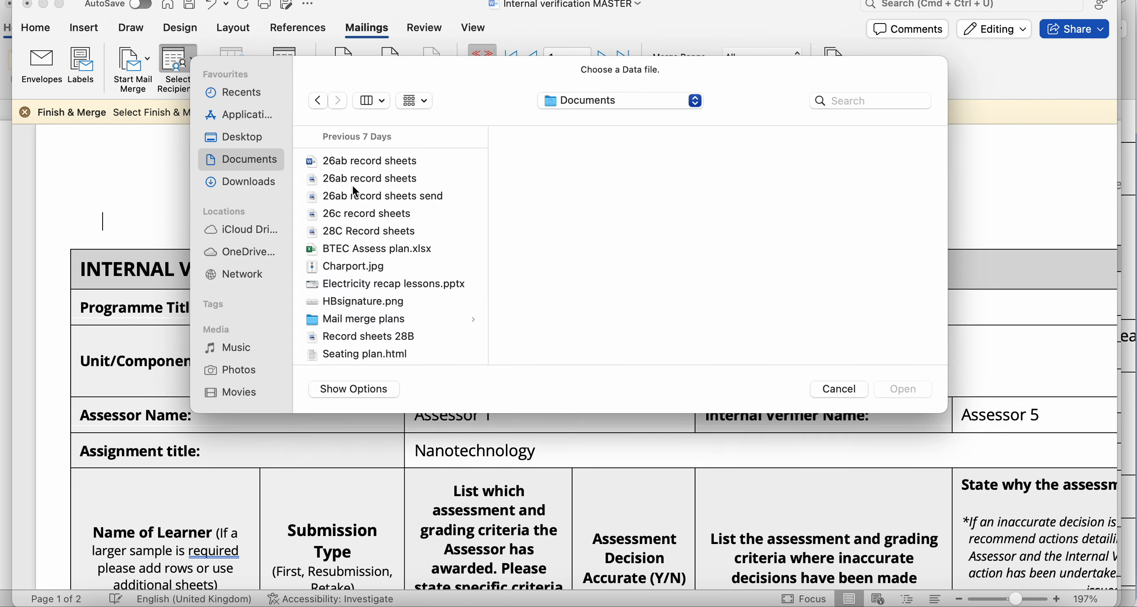
click(249, 182)
click(396, 163)
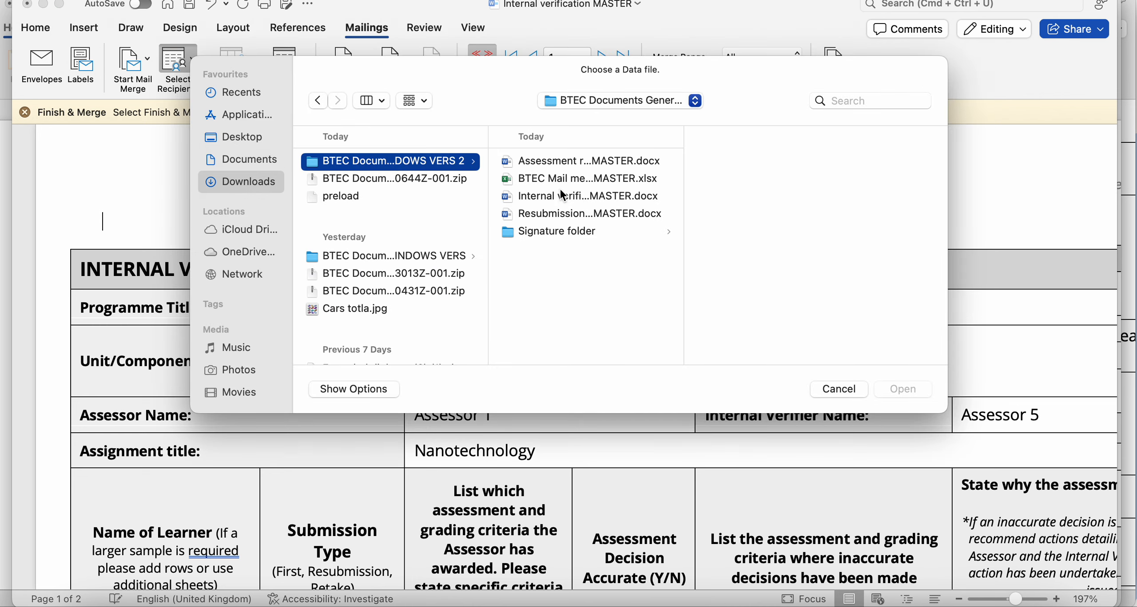
click(563, 180)
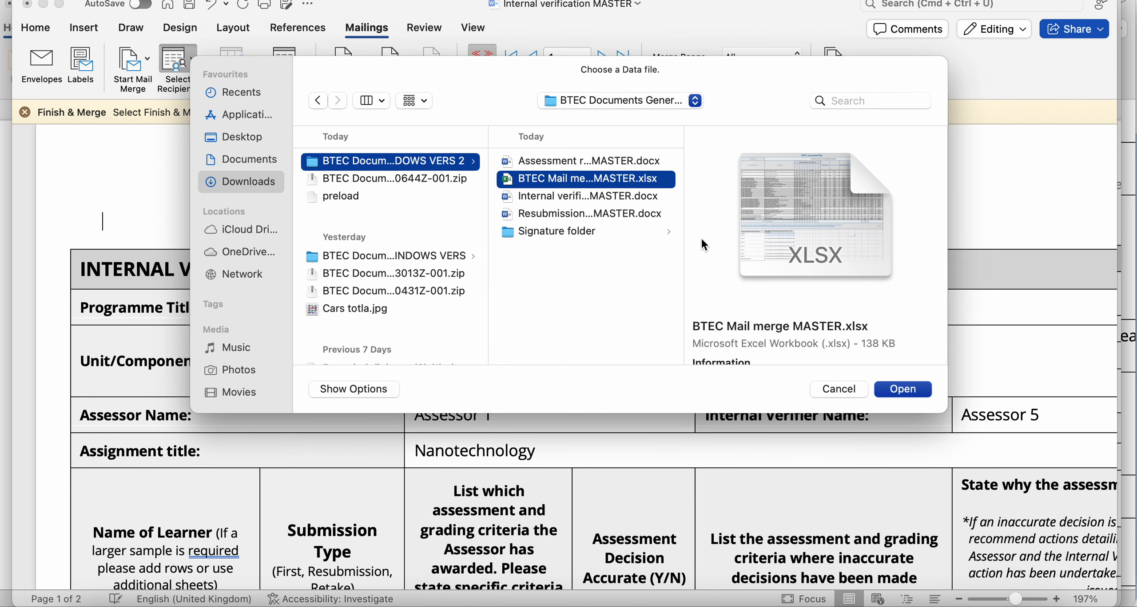
click(893, 393)
click(486, 80)
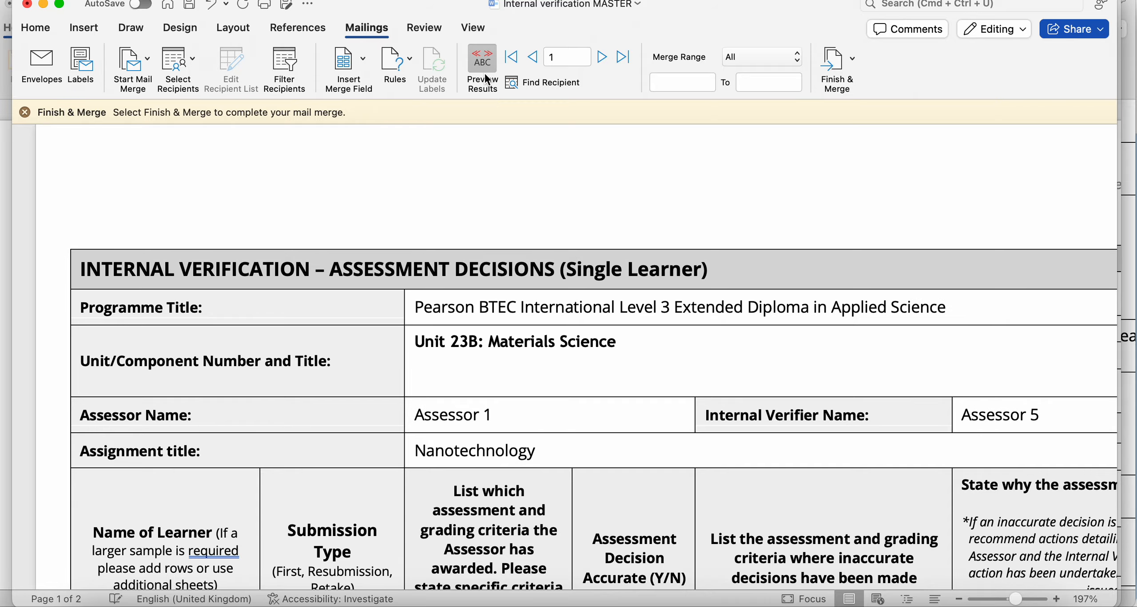
Examine the first learner's internal verification form, from the assessment details and awarded criteria to the signature and date rows on the second page
scroll(555, 356, down, 5)
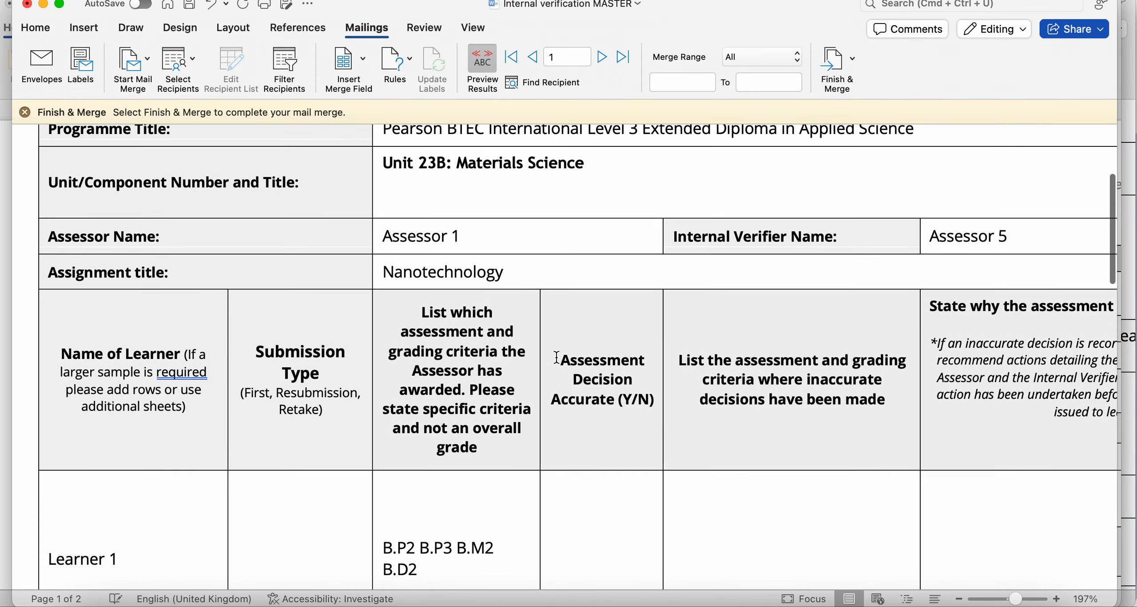
scroll(555, 353, up, 2)
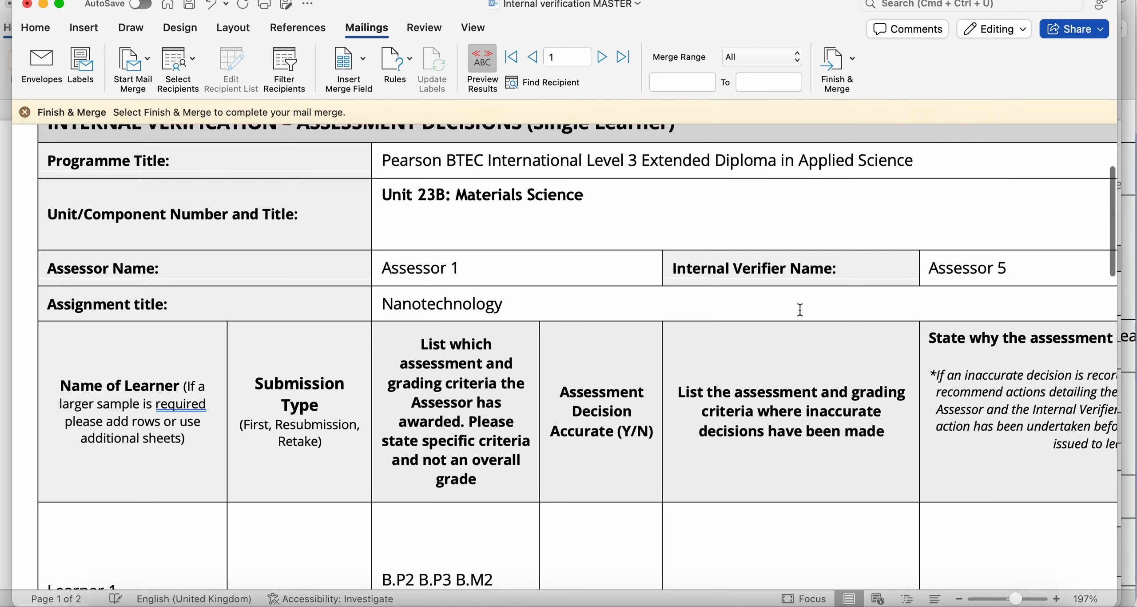
scroll(800, 310, down, 5)
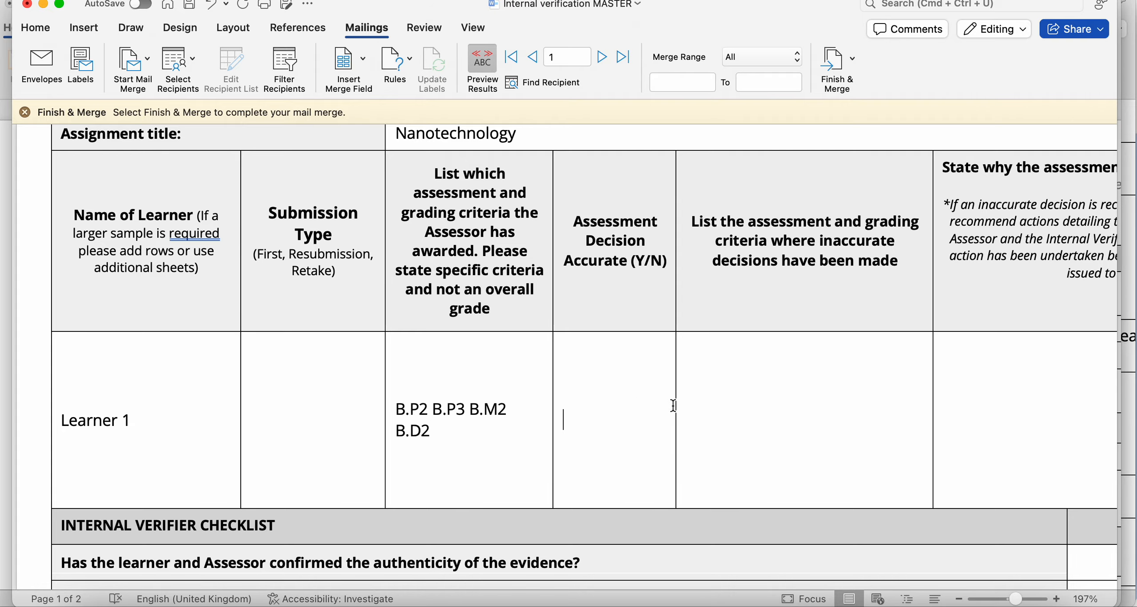
click(811, 420)
scroll(566, 413, down, 10)
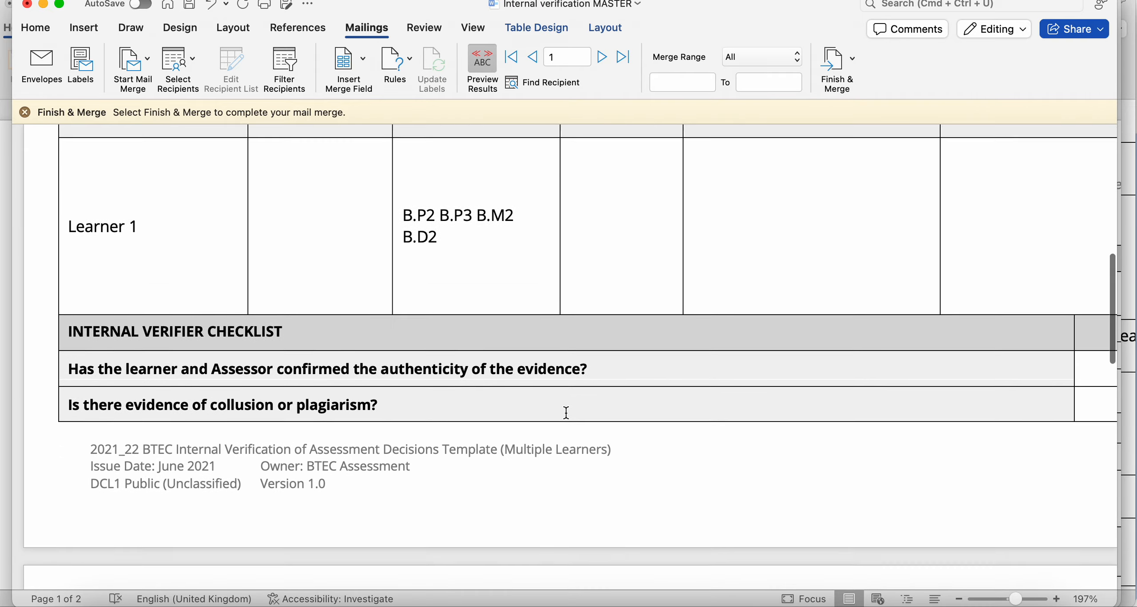
scroll(566, 413, down, 10)
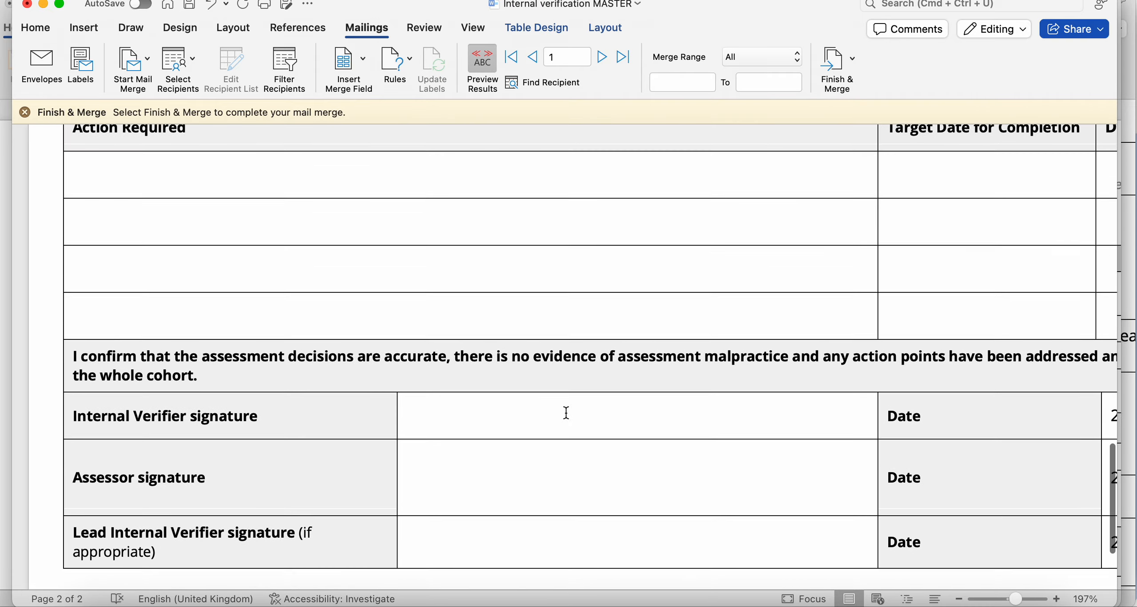
scroll(566, 413, right, 5)
scroll(595, 402, left, 1)
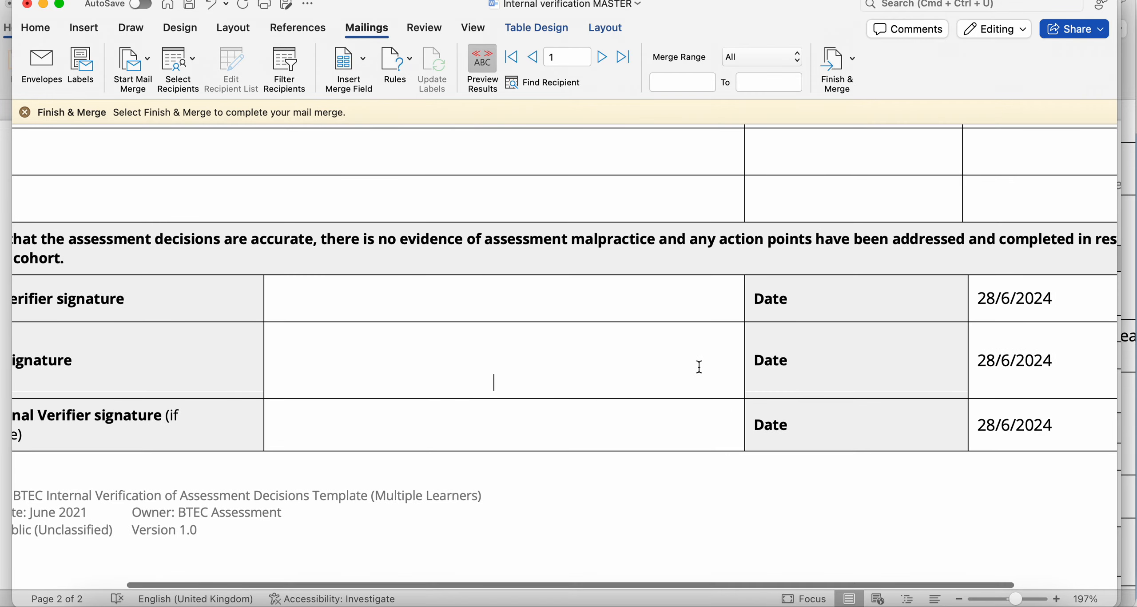
Update all fields in the internal verification form, allowing fields that share data with external files
key(super+a)
key(F9)
click(640, 297)
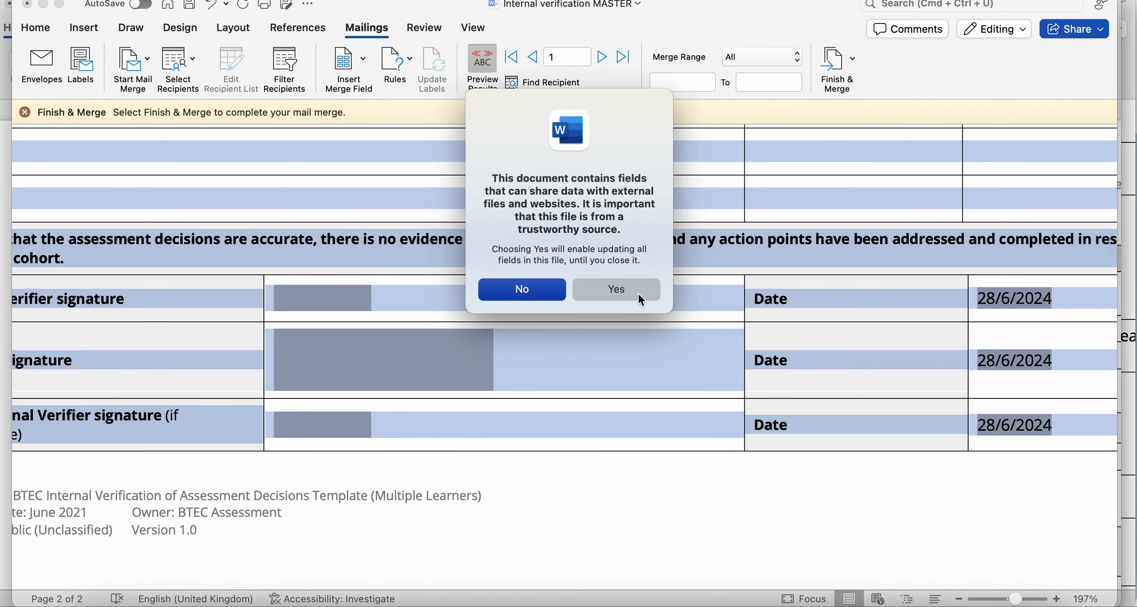